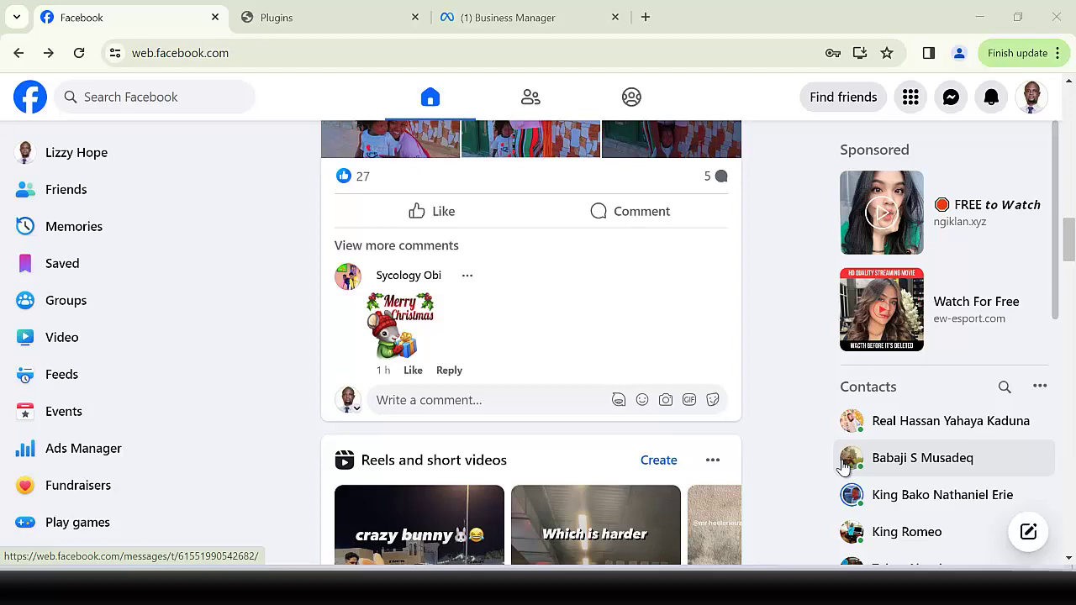
{"action": "scroll", "coordinate": [213, 344], "scroll_direction": "down", "scroll_amount": 1}
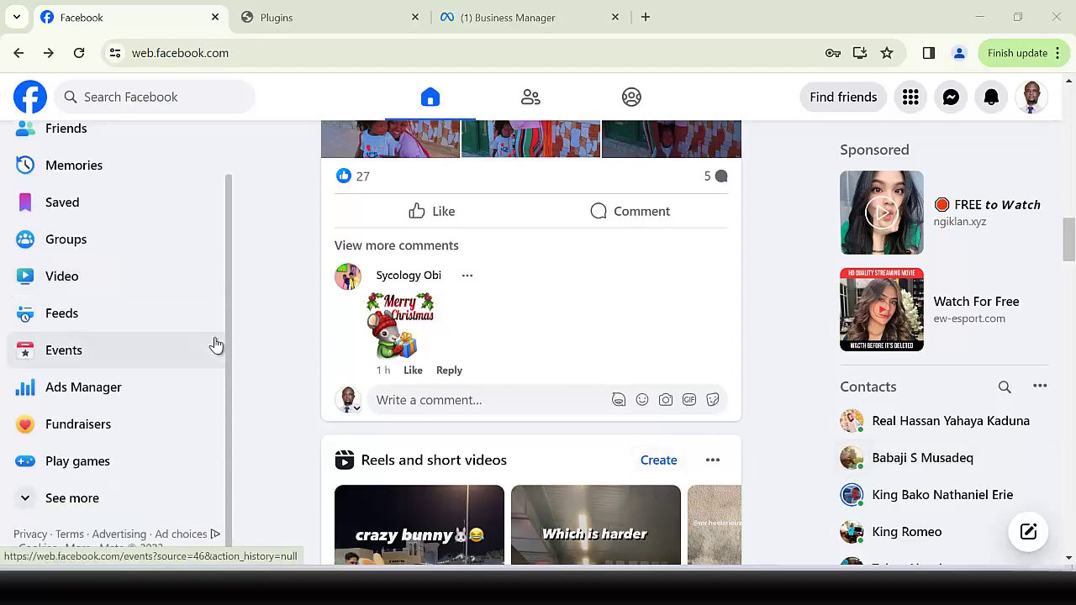
{"action": "scroll", "coordinate": [220, 336], "scroll_direction": "up", "scroll_amount": 1}
{"action": "scroll", "coordinate": [637, 269], "scroll_direction": "down", "scroll_amount": 4}
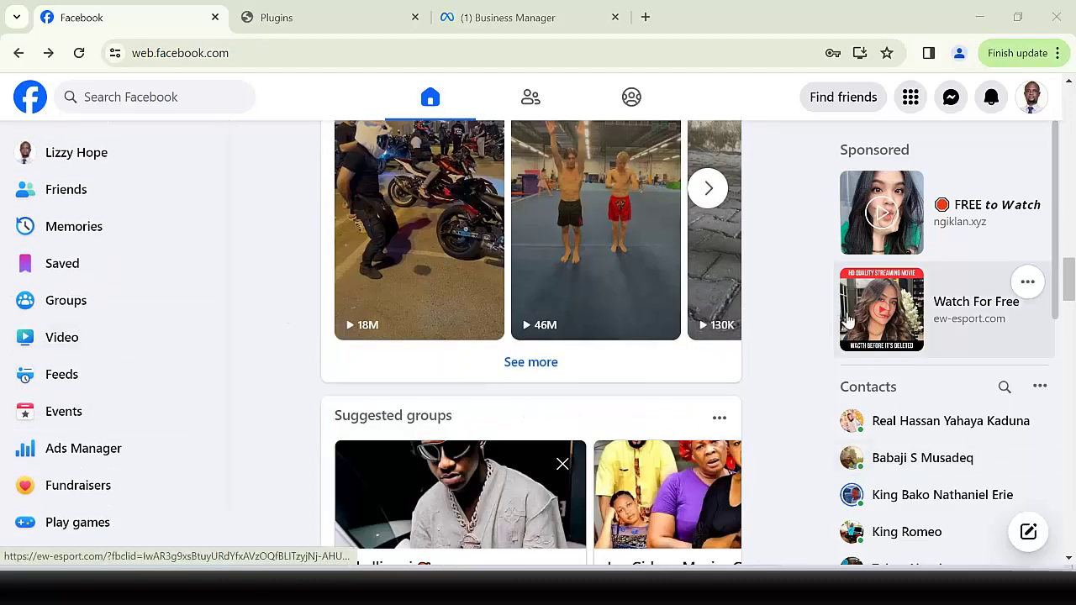
{"action": "scroll", "coordinate": [794, 290], "scroll_direction": "up", "scroll_amount": 10}
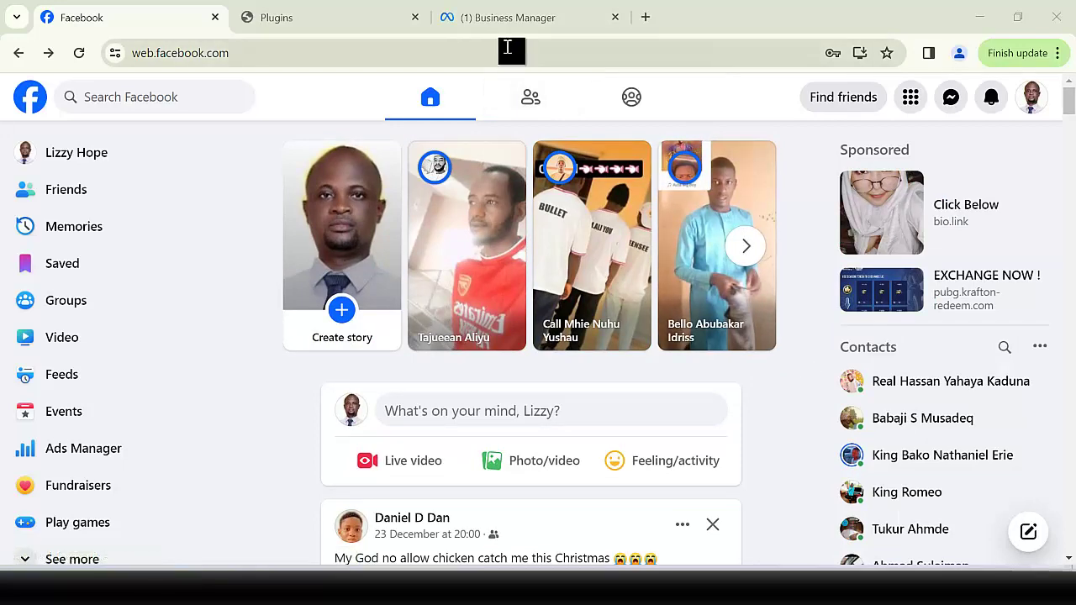
Switch to the open Business Manager page and load business.facebook.com there
{"action": "left_click", "coordinate": [515, 21]}
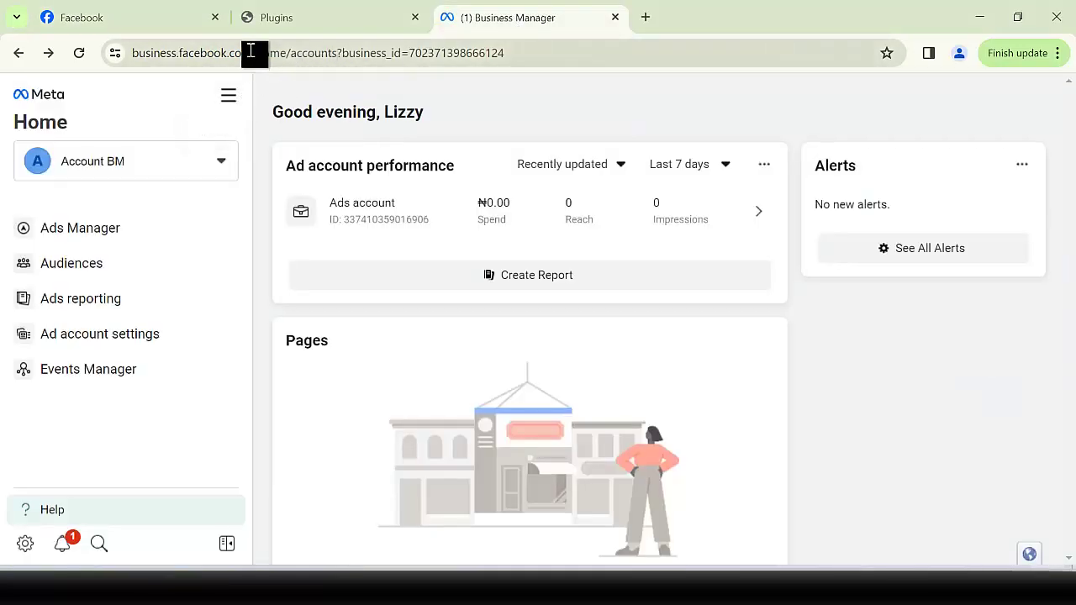
{"action": "left_click_drag", "start_coordinate": [250, 53], "coordinate": [299, 53]}
{"action": "key", "text": "ctrl+a"}
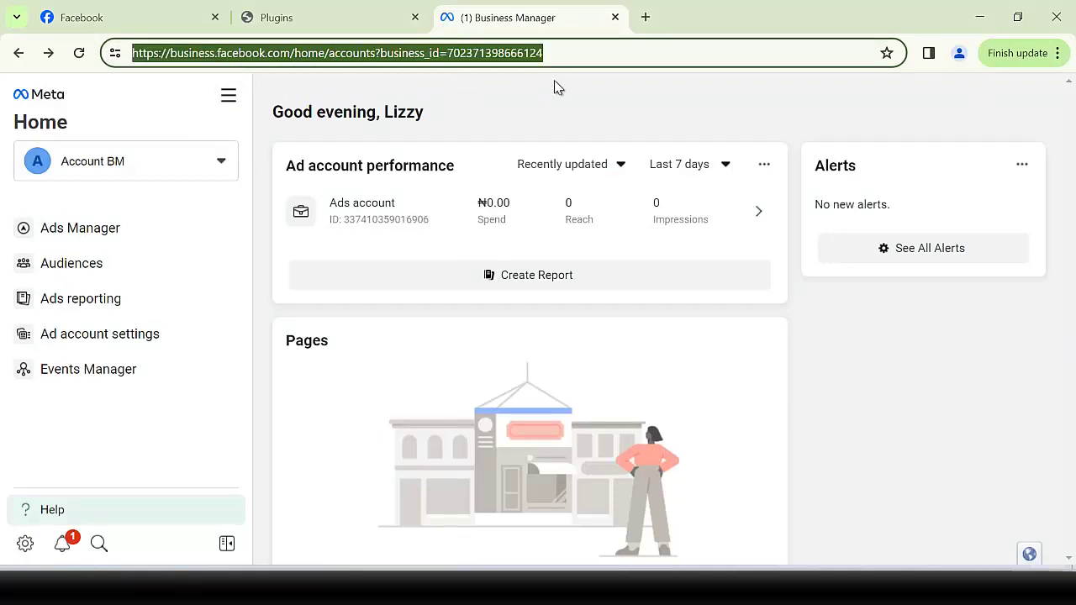
{"action": "key", "text": "BackSpace"}
{"action": "type", "text": "business"}
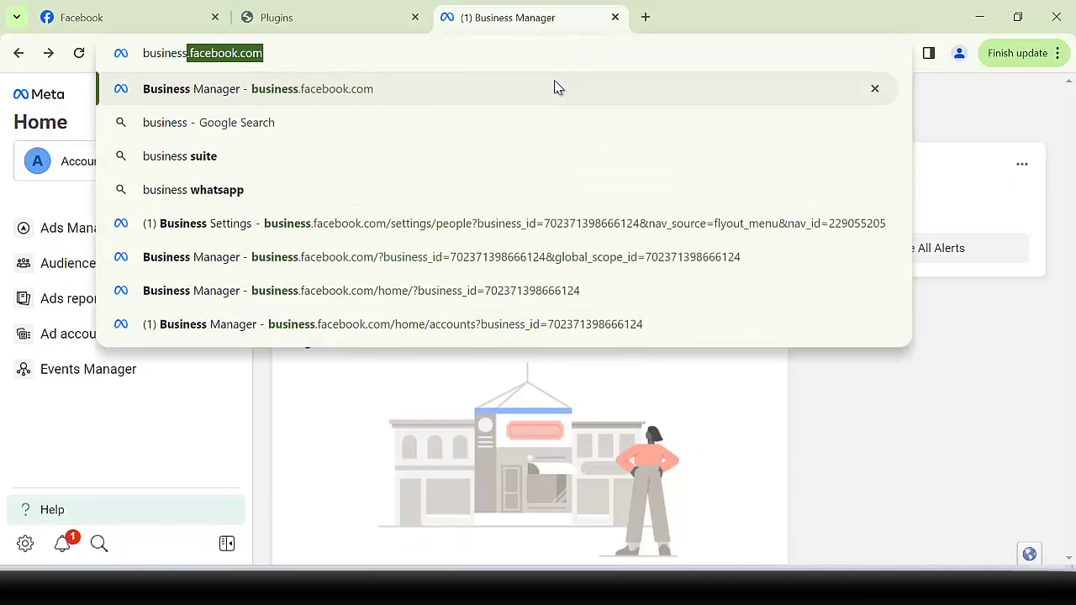
{"action": "left_click", "coordinate": [554, 88]}
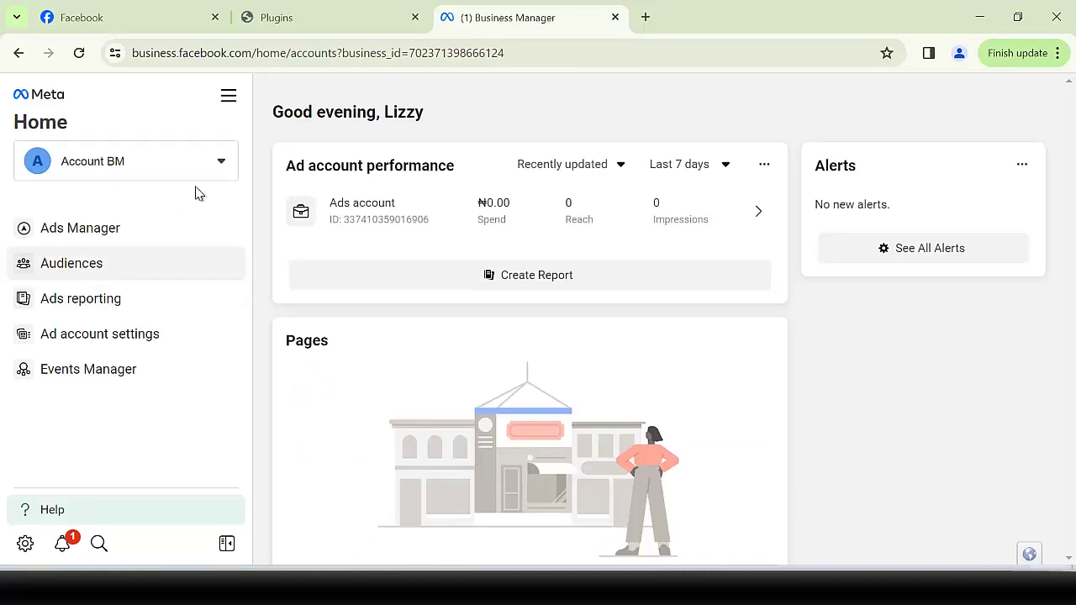
Open Business settings for the Account BM business account from the list of all tools
{"action": "left_click", "coordinate": [228, 97]}
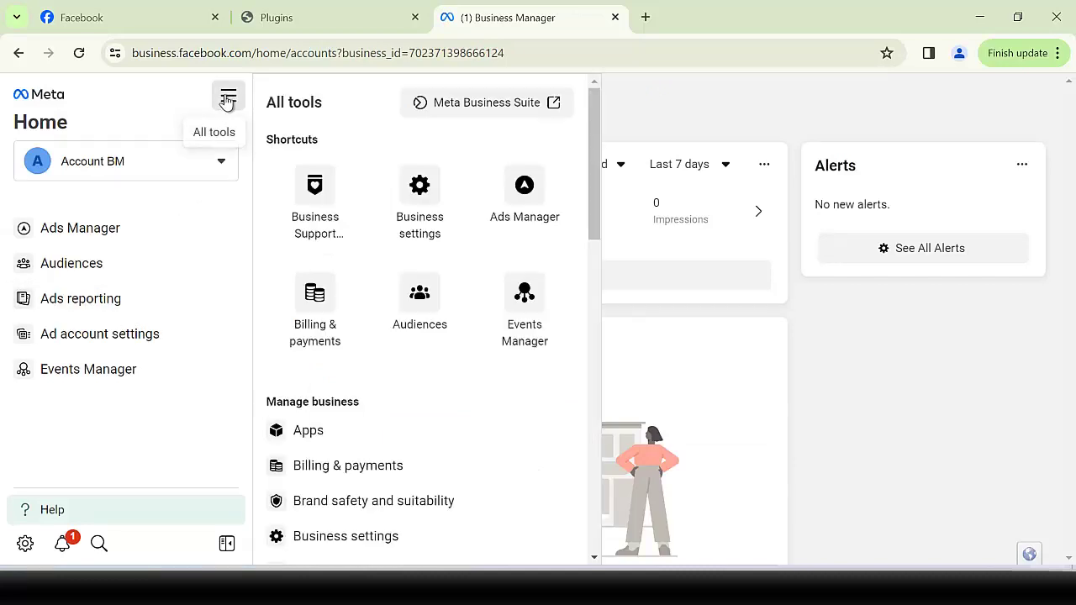
{"action": "left_click", "coordinate": [423, 216]}
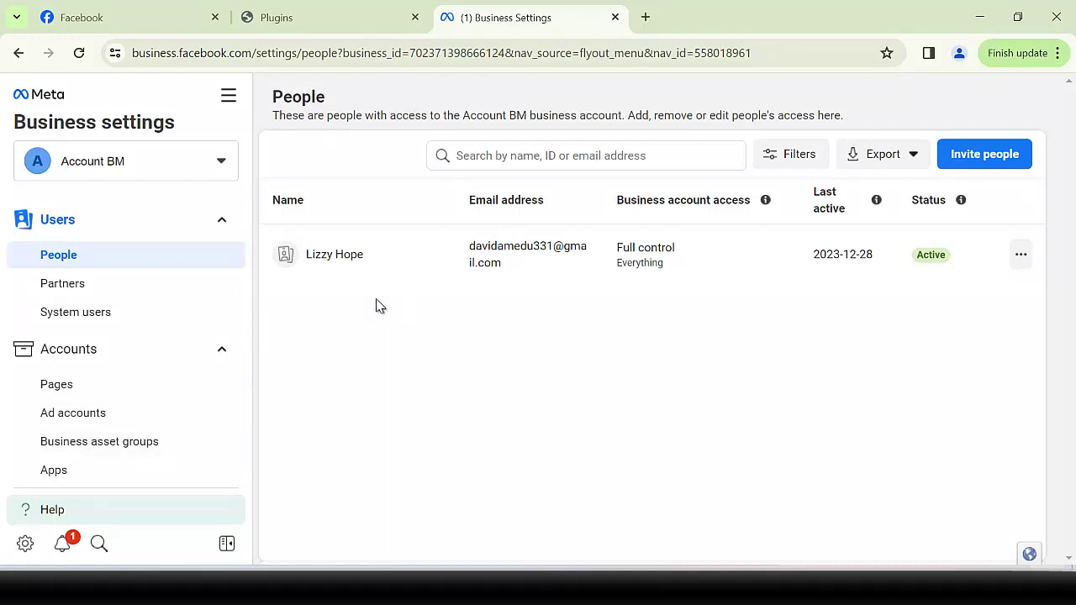
{"action": "scroll", "coordinate": [168, 353], "scroll_direction": "down", "scroll_amount": 3}
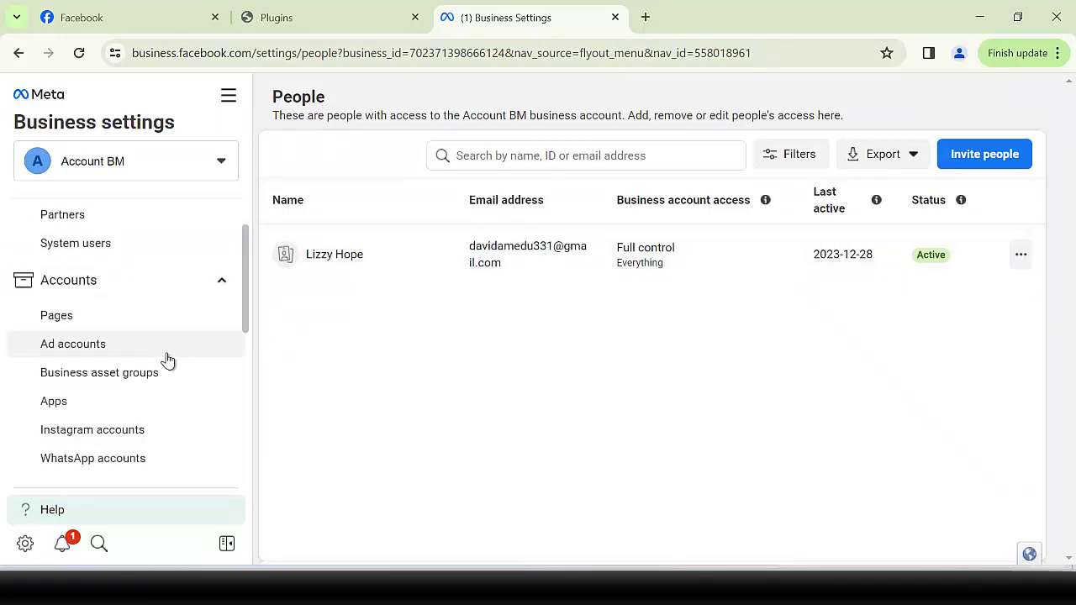
Open Ads Manager from the list of all tools in a separate browser tab and switch to it
{"action": "left_click", "coordinate": [227, 99]}
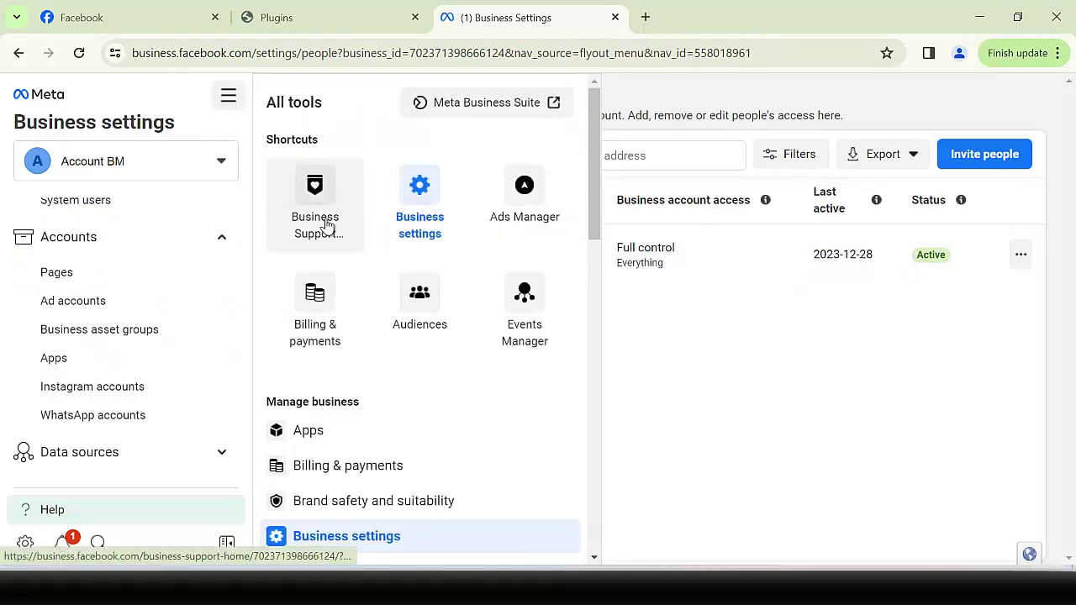
{"action": "right_click", "coordinate": [519, 207]}
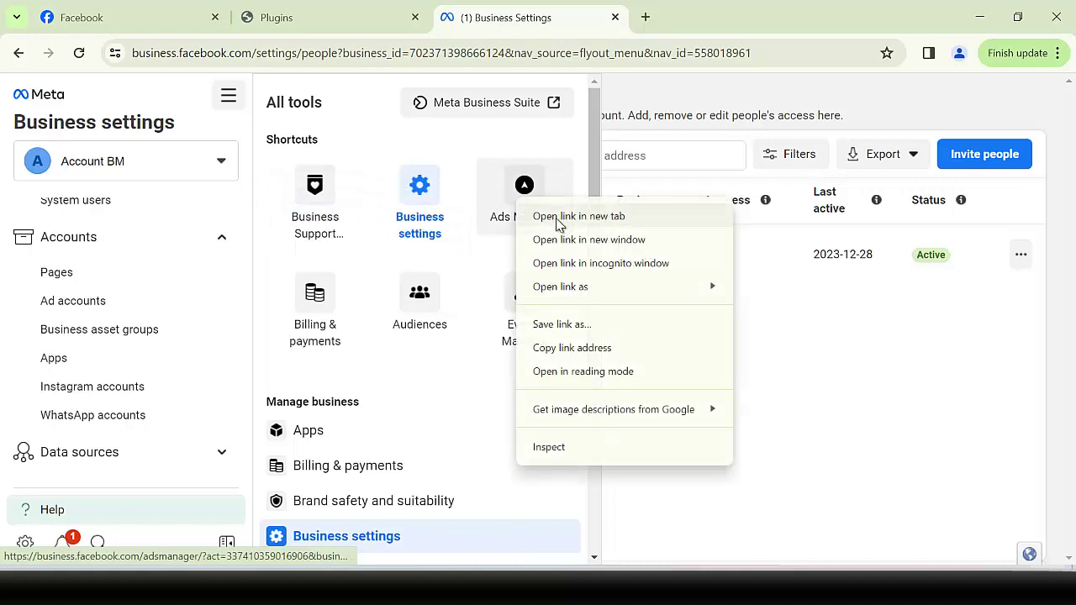
{"action": "left_click", "coordinate": [560, 220]}
{"action": "left_click", "coordinate": [711, 17]}
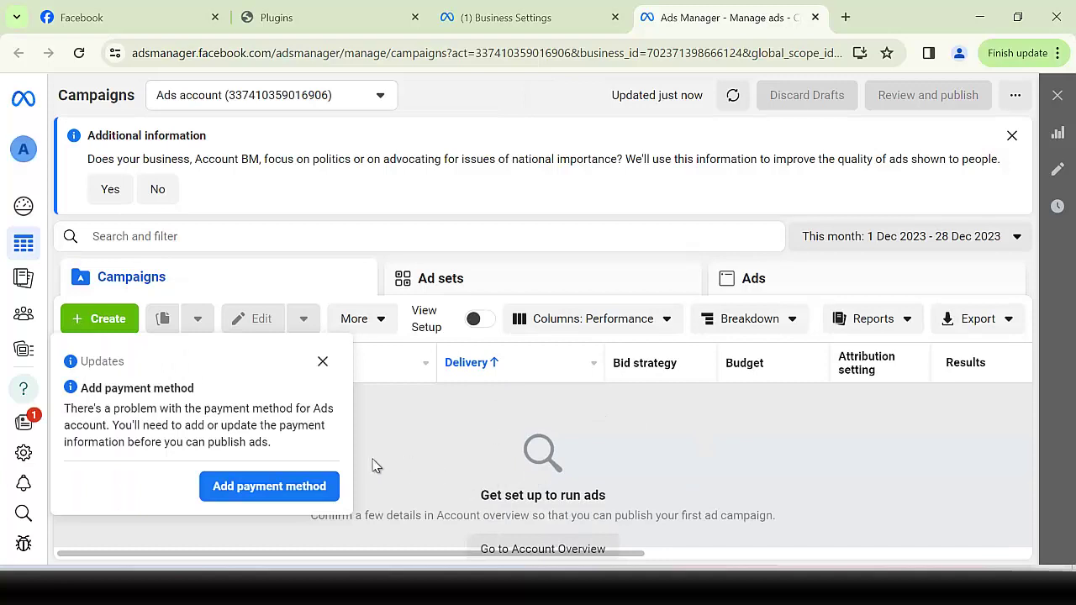
Dismiss the payment method notice and review the ad setup requirements in the Account Overview
{"action": "left_click", "coordinate": [322, 361]}
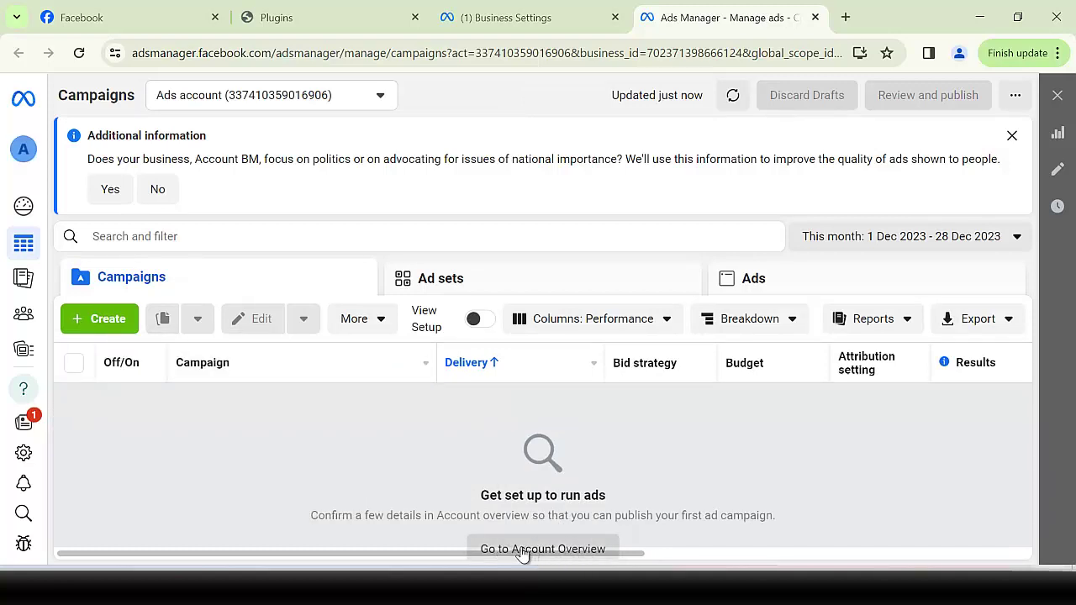
{"action": "left_click", "coordinate": [579, 549]}
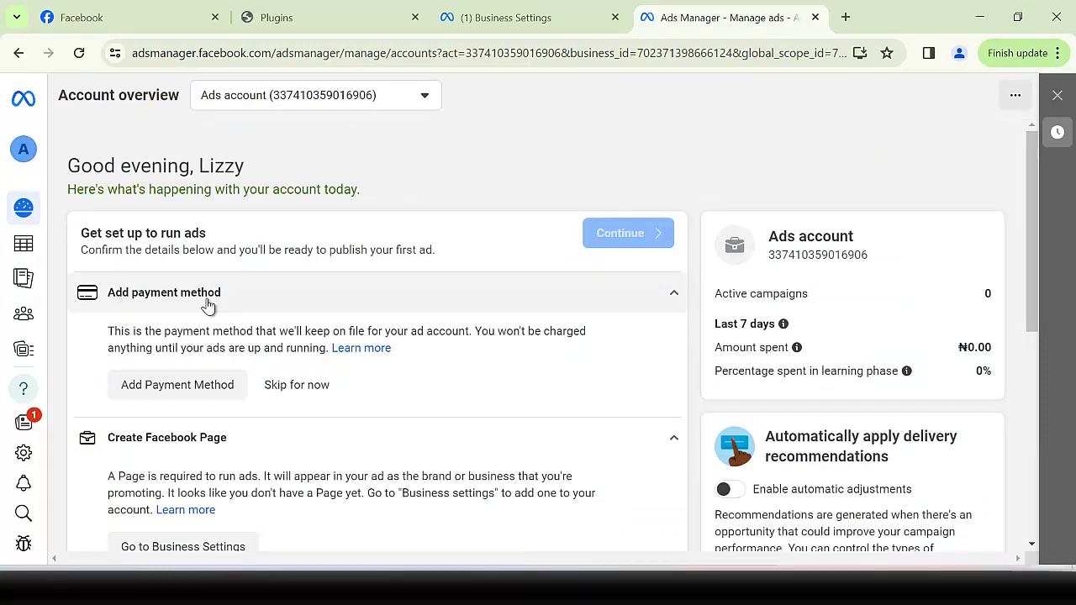
{"action": "scroll", "coordinate": [179, 346], "scroll_direction": "down", "scroll_amount": 4}
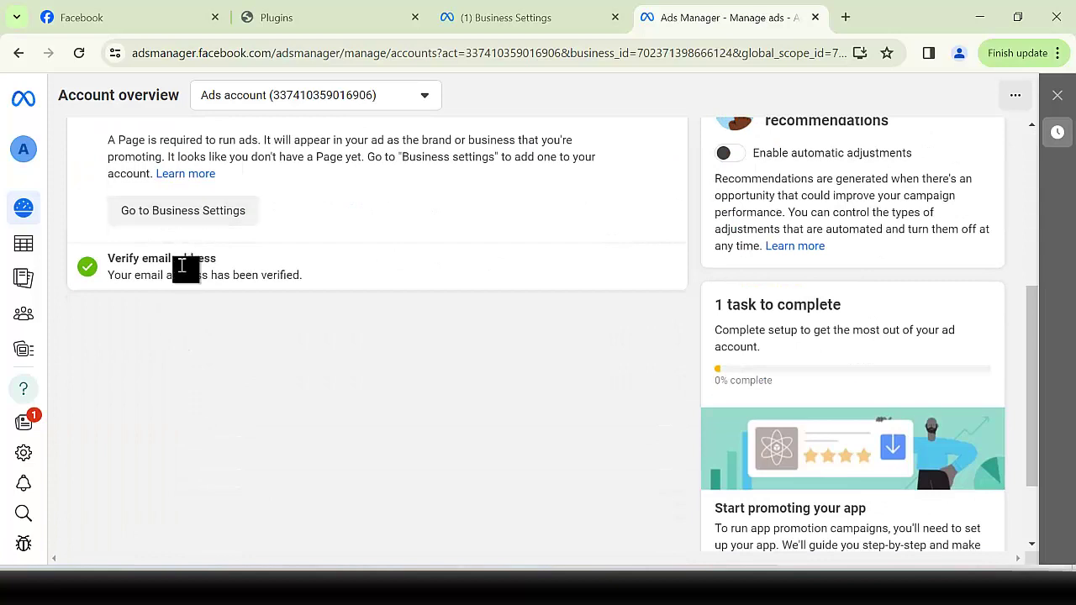
{"action": "scroll", "coordinate": [185, 269], "scroll_direction": "up", "scroll_amount": 3}
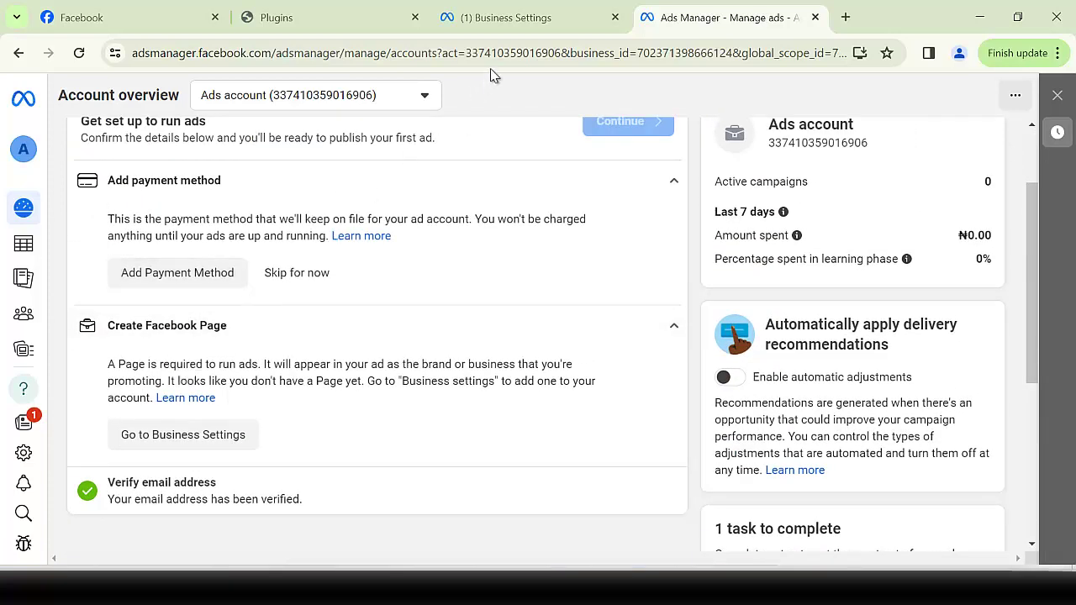
Return to Business settings and open the Datasets page under Data sources
{"action": "left_click", "coordinate": [517, 25]}
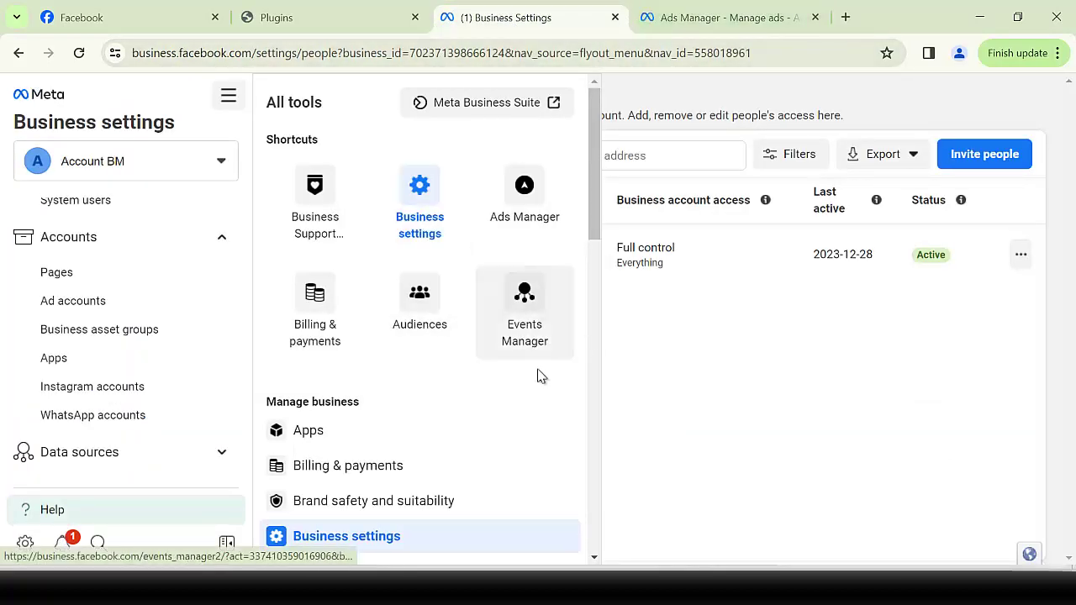
{"action": "scroll", "coordinate": [541, 368], "scroll_direction": "down", "scroll_amount": 3}
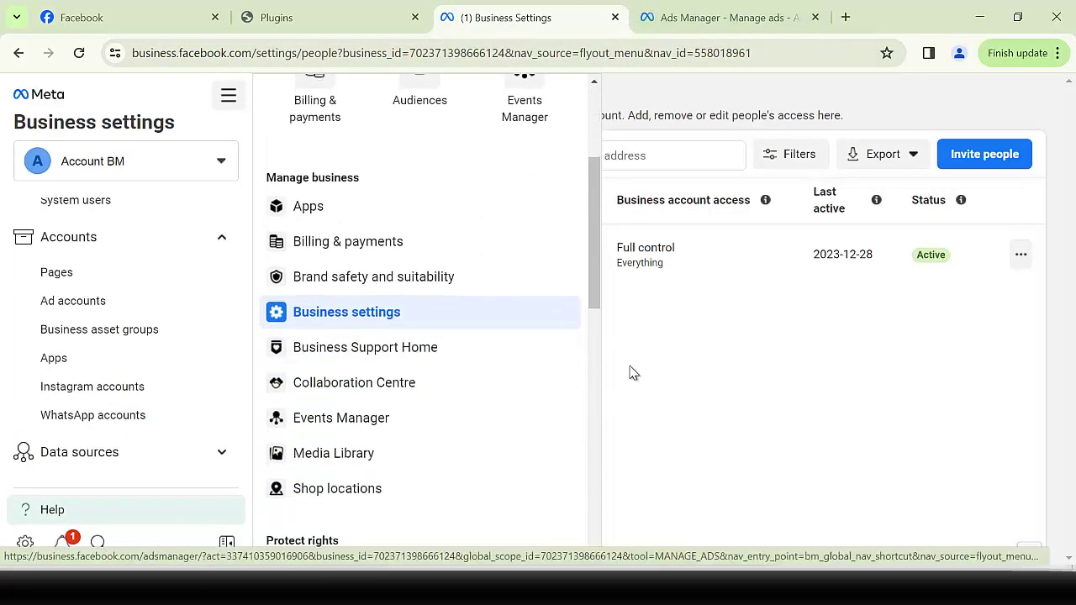
{"action": "scroll", "coordinate": [447, 291], "scroll_direction": "up", "scroll_amount": 3}
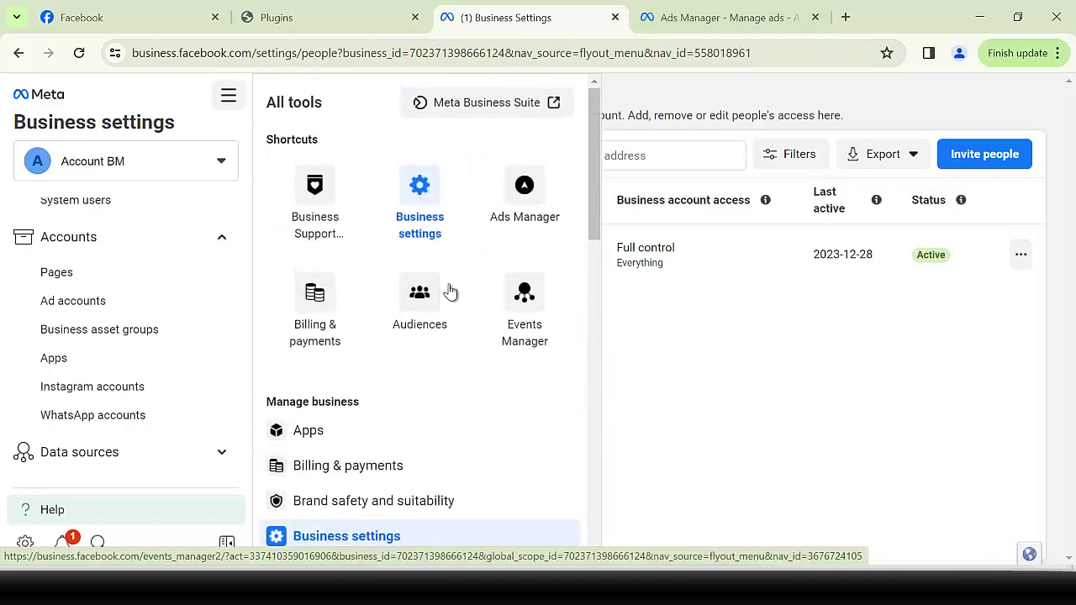
{"action": "left_click", "coordinate": [419, 225]}
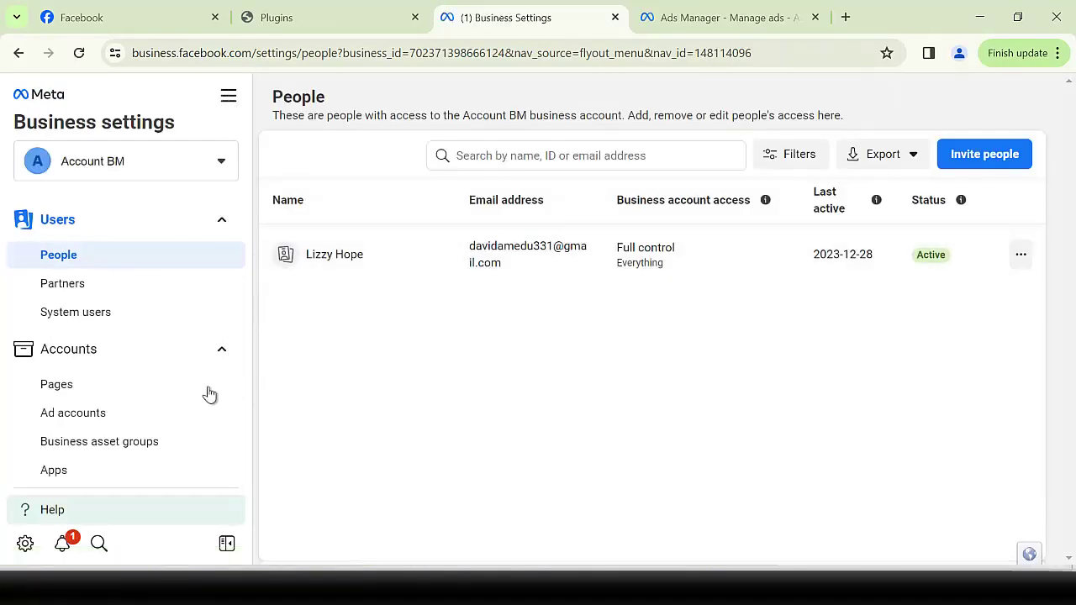
{"action": "scroll", "coordinate": [130, 396], "scroll_direction": "down", "scroll_amount": 5}
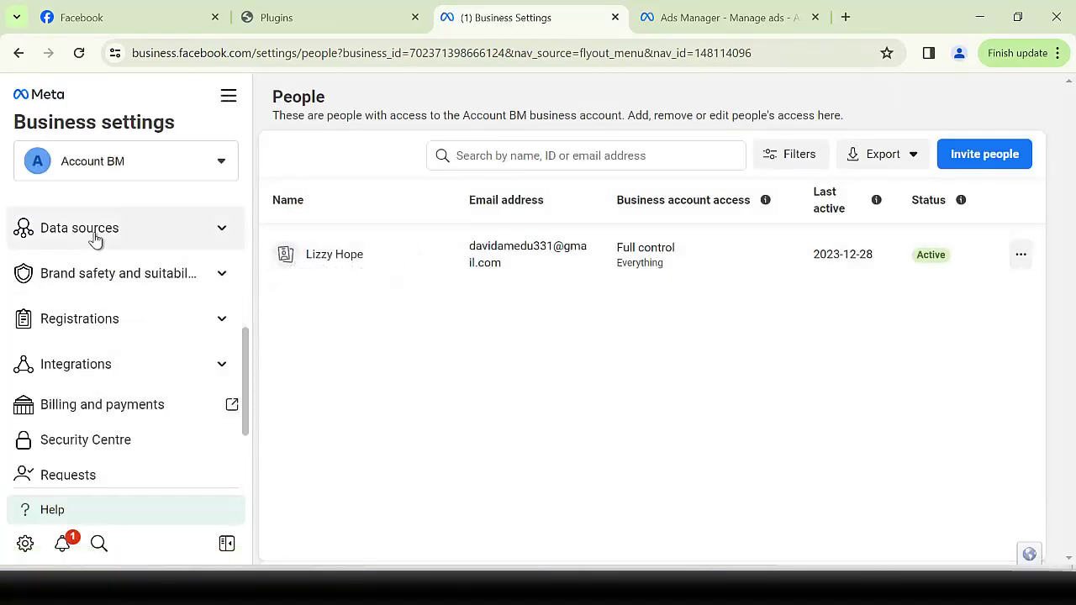
{"action": "left_click", "coordinate": [117, 239]}
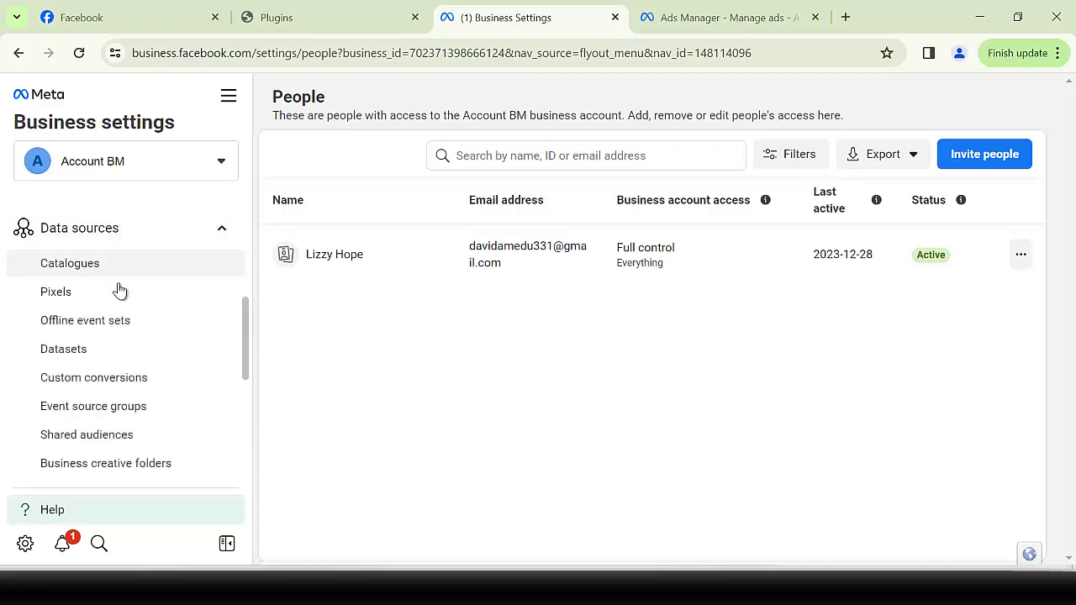
{"action": "left_click", "coordinate": [80, 356]}
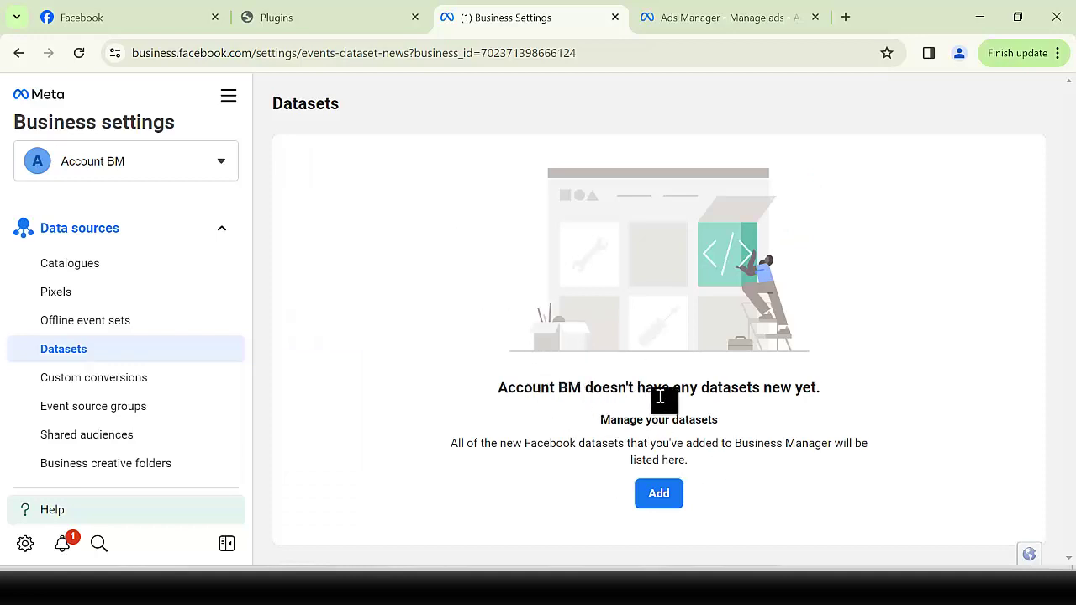
Create a new dataset named "contact pixel" for the business account
{"action": "left_click", "coordinate": [660, 494]}
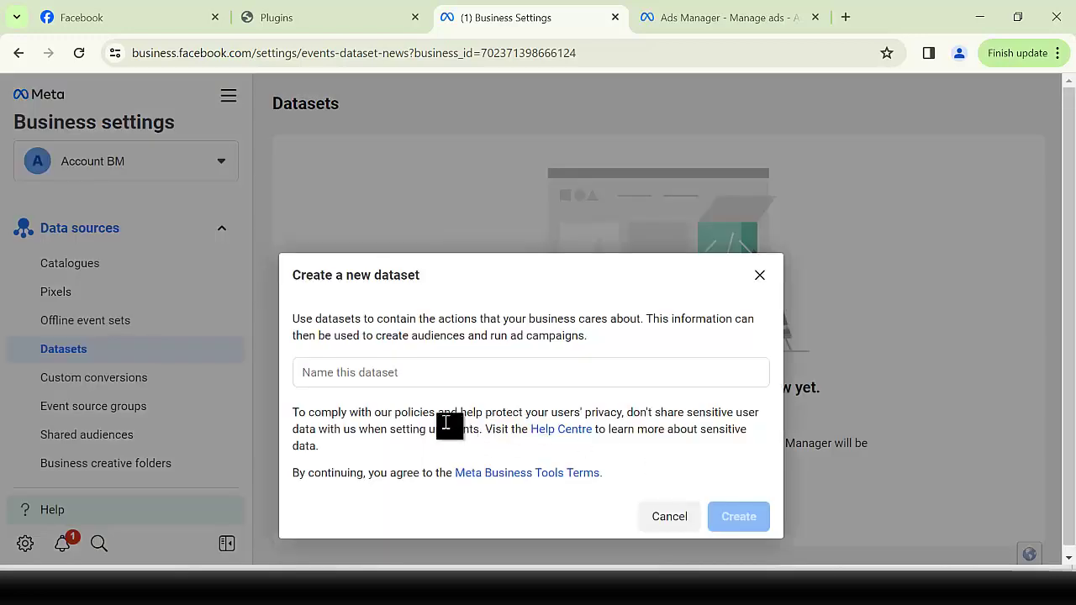
{"action": "left_click", "coordinate": [374, 370]}
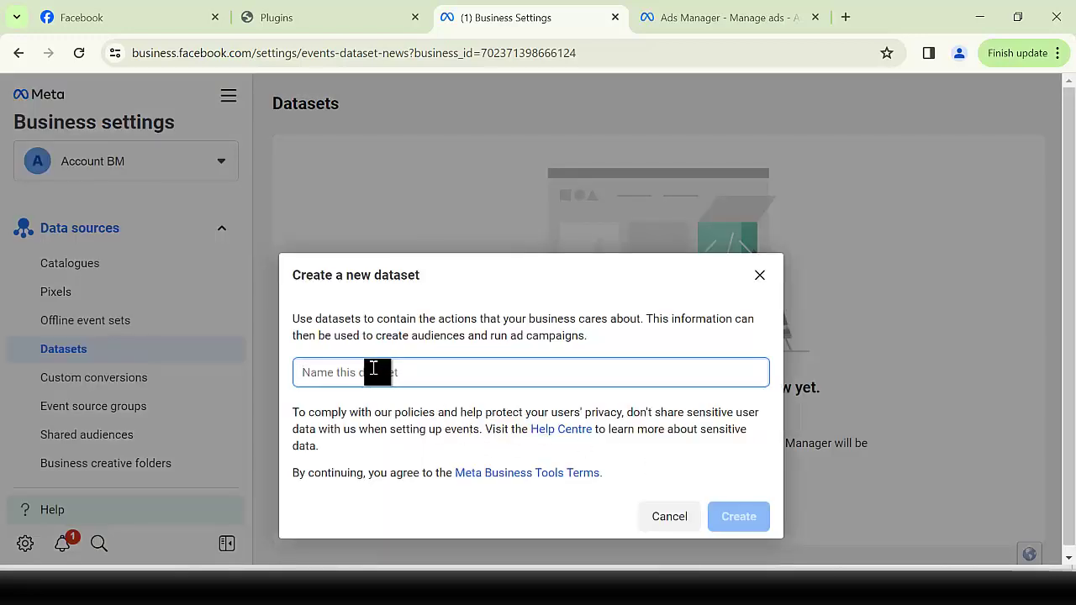
{"action": "type", "text": "u"}
{"action": "key", "text": "BackSpace"}
{"action": "type", "text": "contact pi"}
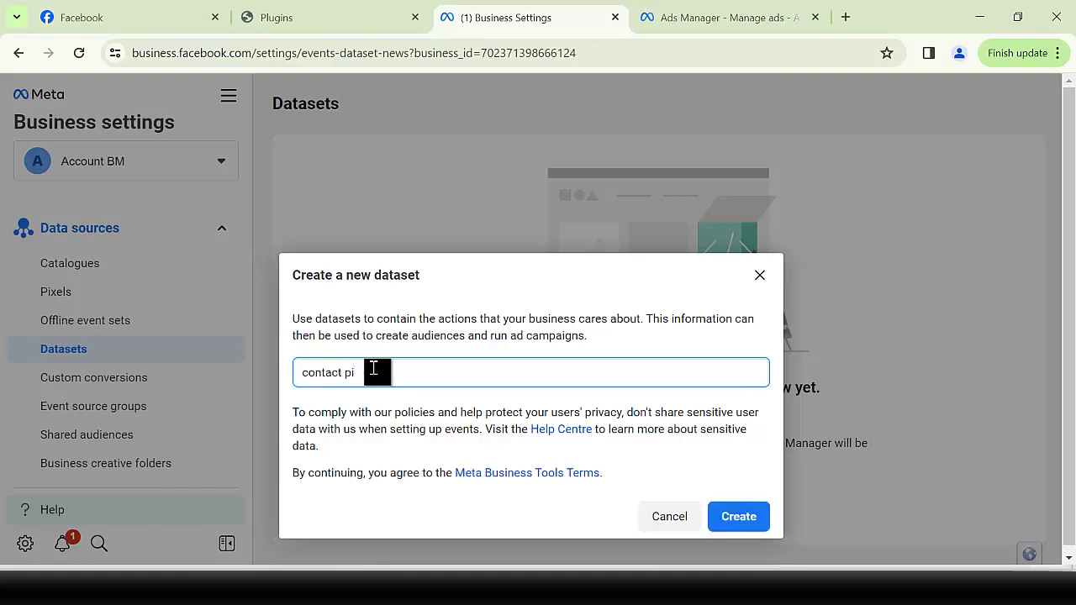
{"action": "type", "text": "xel"}
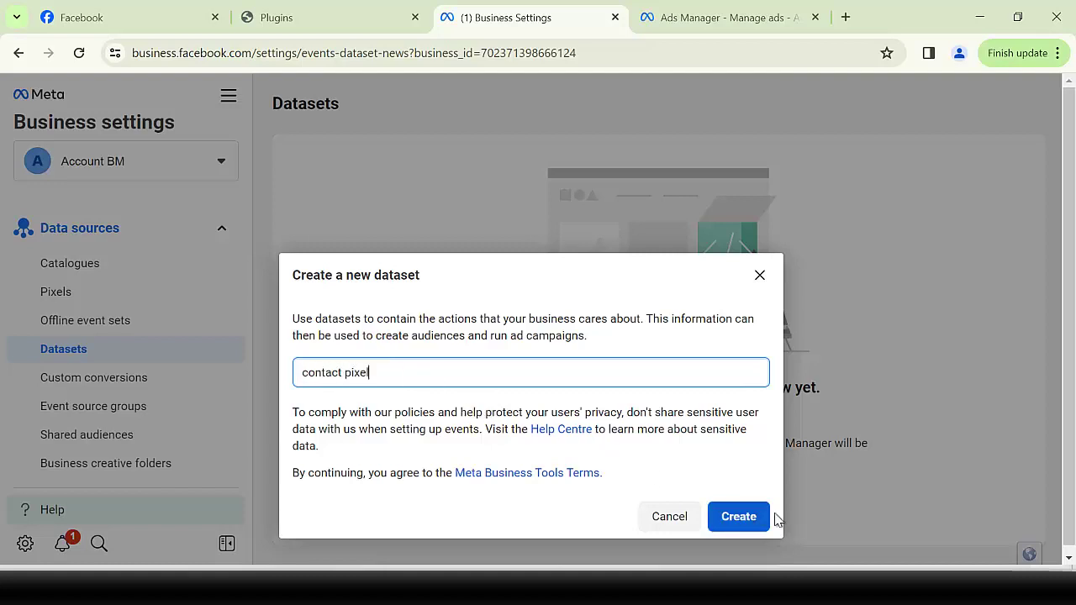
{"action": "left_click", "coordinate": [739, 518]}
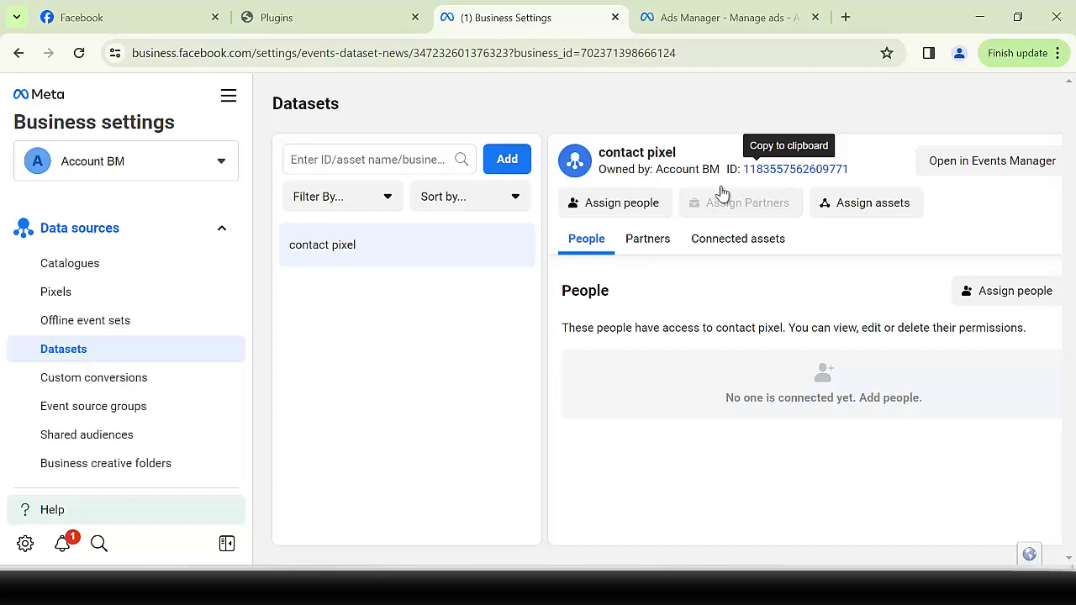
Switch to the WordPress admin site and search for a new plugin to add with the keyword "pixel cat"
{"action": "left_click", "coordinate": [319, 17]}
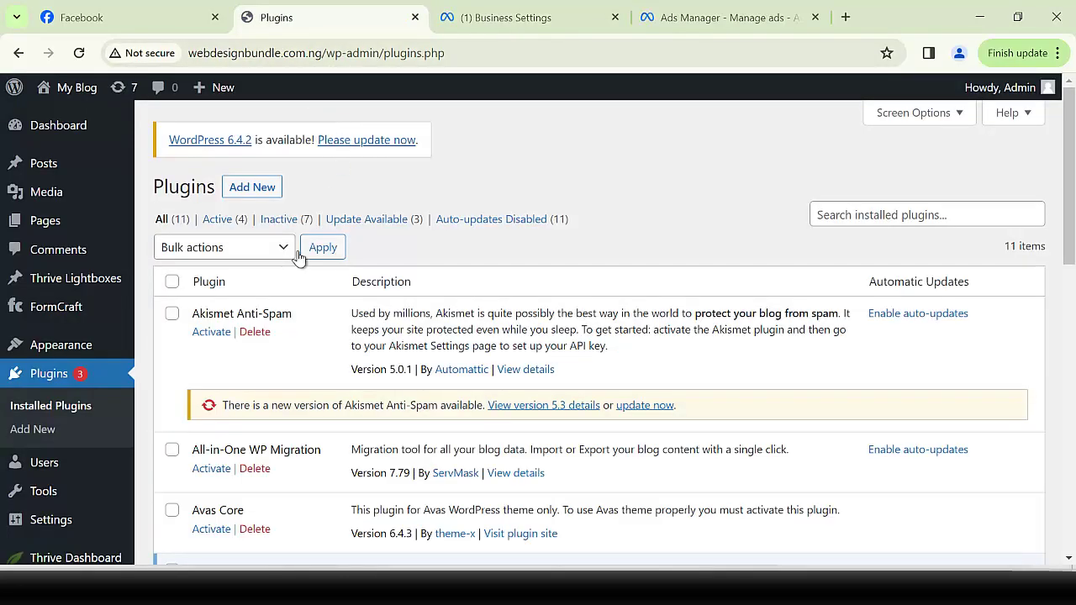
{"action": "scroll", "coordinate": [84, 332], "scroll_direction": "down", "scroll_amount": 5}
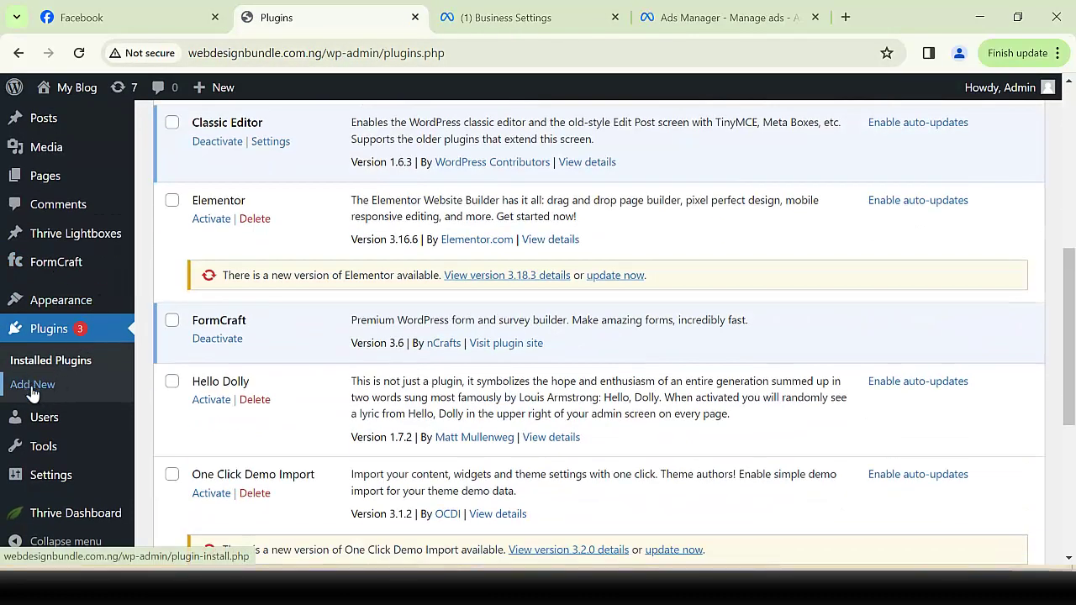
{"action": "scroll", "coordinate": [51, 336], "scroll_direction": "up", "scroll_amount": 5}
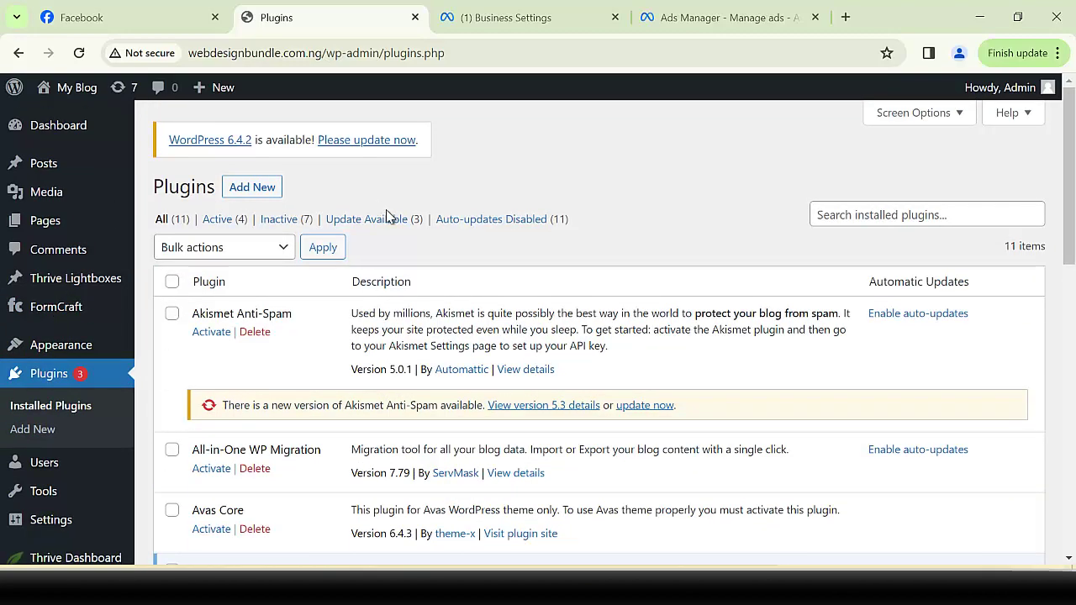
{"action": "scroll", "coordinate": [420, 232], "scroll_direction": "down", "scroll_amount": 5}
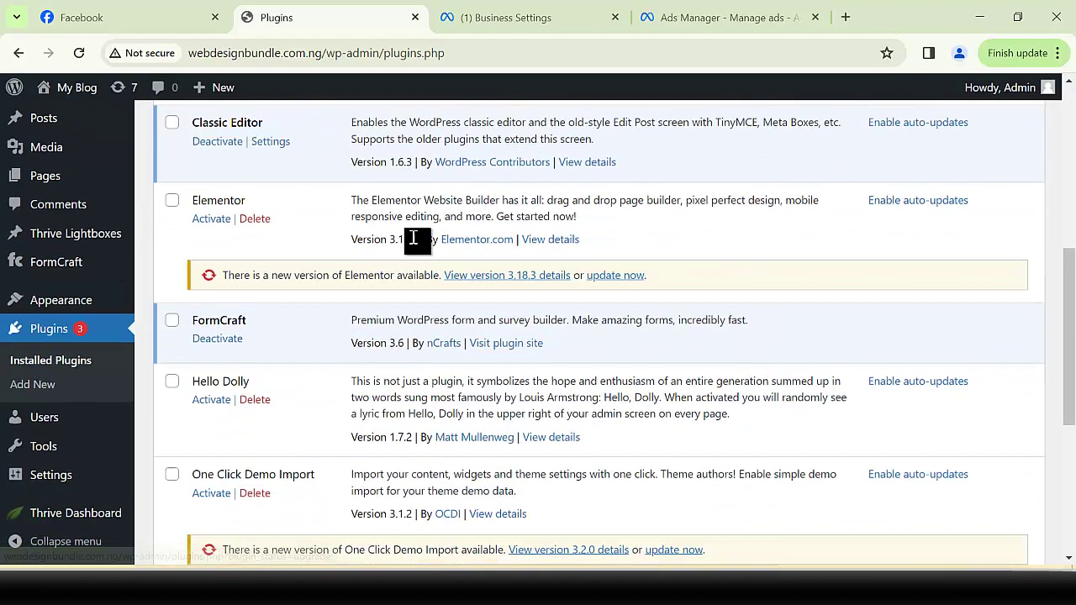
{"action": "left_click", "coordinate": [33, 385]}
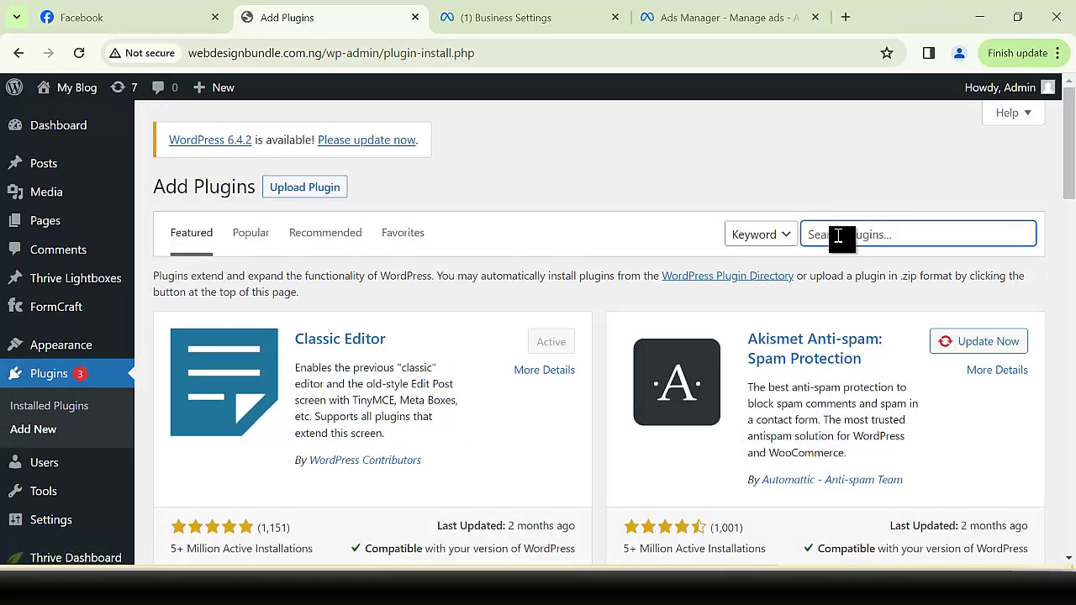
{"action": "type", "text": "pl"}
{"action": "type", "text": "xel cat"}
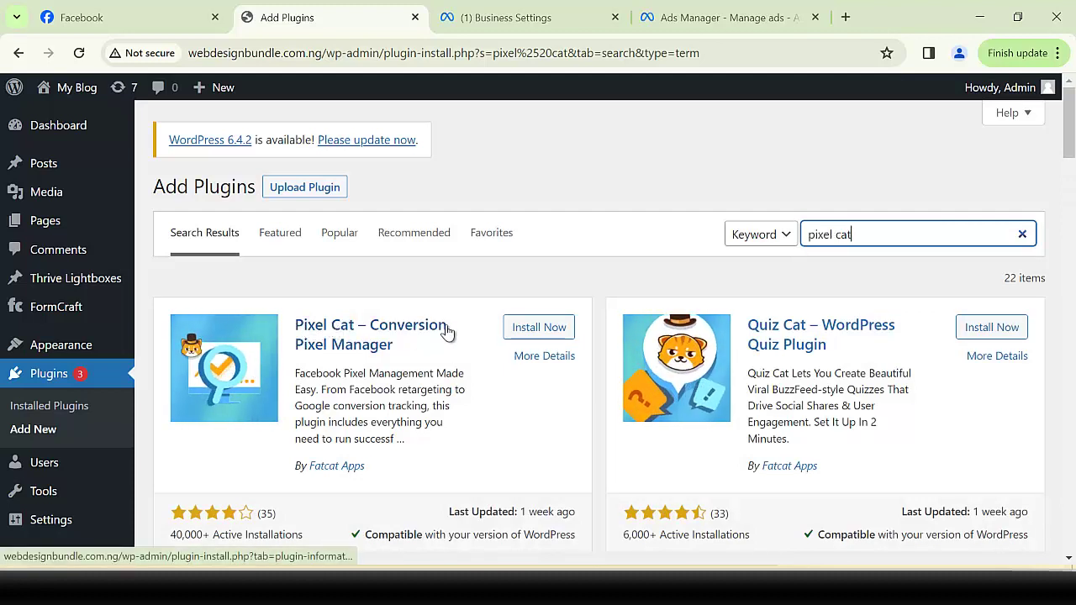
Install and activate the Pixel Cat – Conversion Pixel Manager plugin, and open its settings page
{"action": "left_click", "coordinate": [535, 332]}
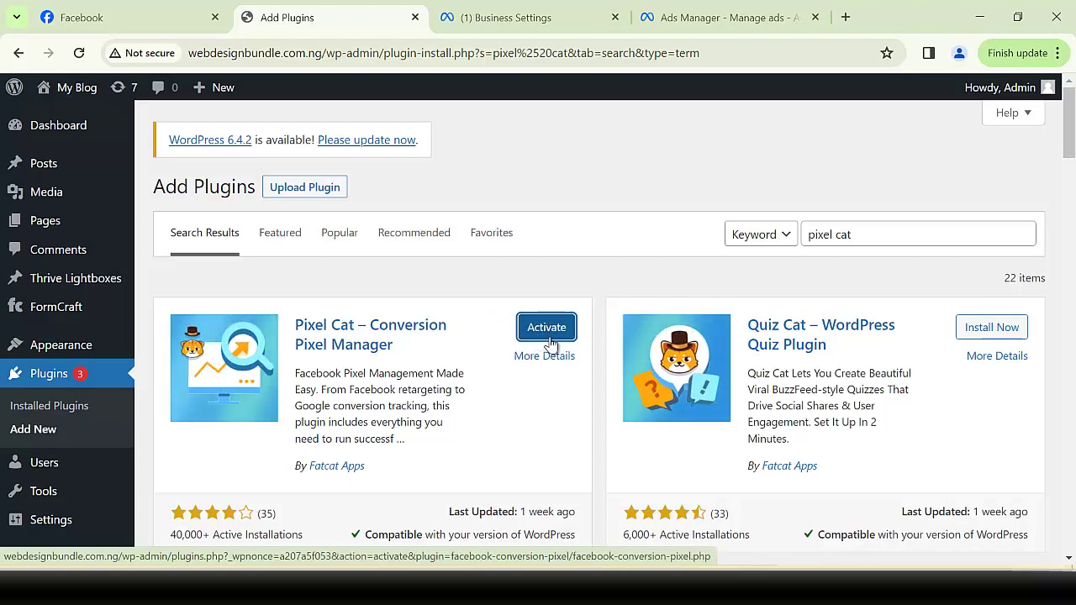
{"action": "left_click", "coordinate": [546, 337]}
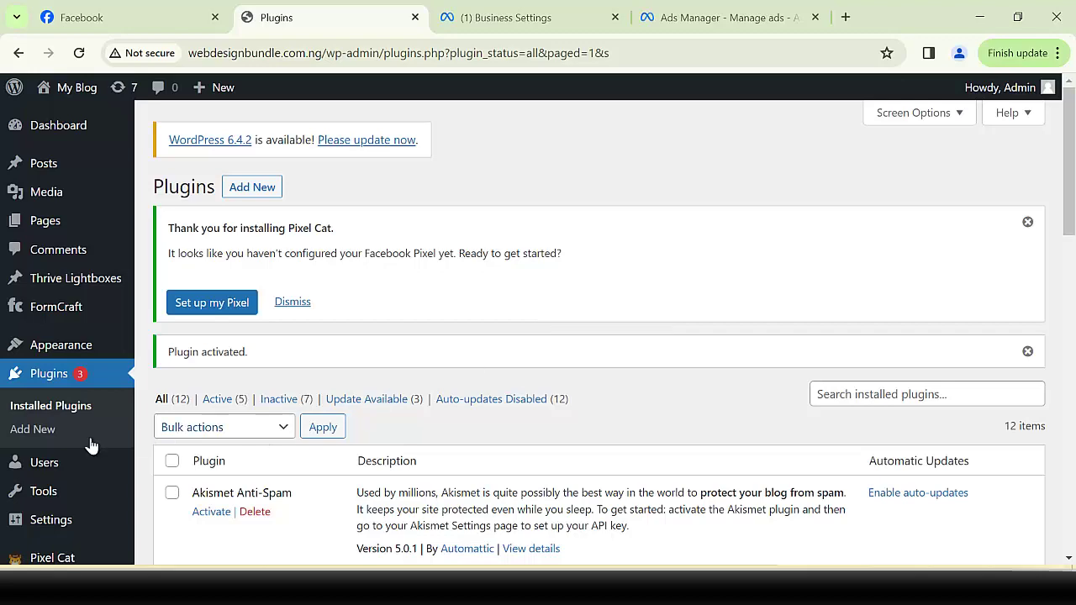
{"action": "scroll", "coordinate": [93, 445], "scroll_direction": "down", "scroll_amount": 4}
{"action": "mouse_move", "coordinate": [14, 463]}
{"action": "mouse_move", "coordinate": [58, 494]}
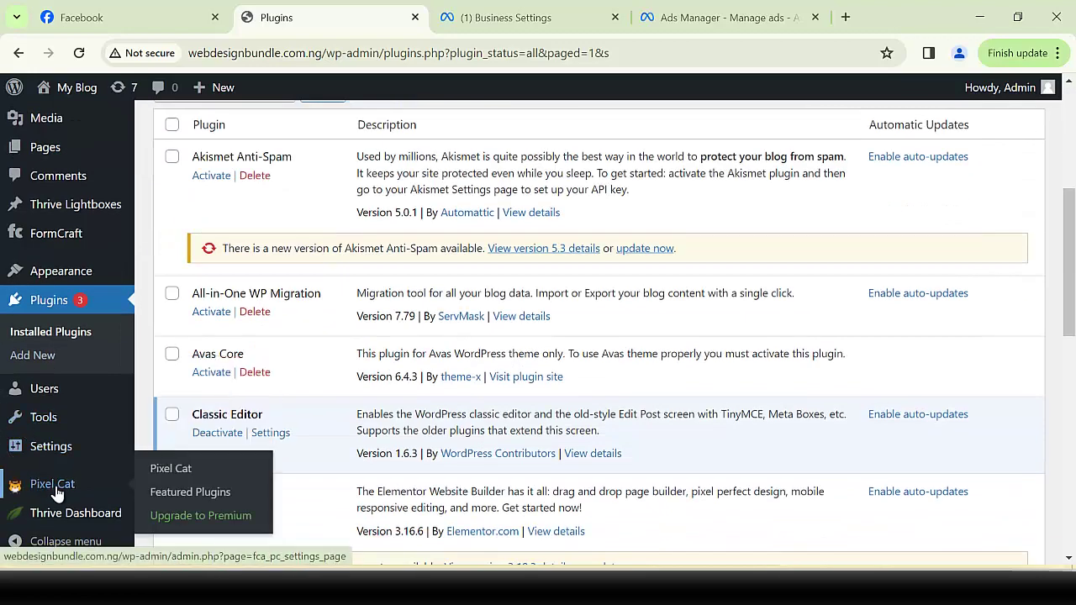
{"action": "left_click", "coordinate": [59, 492]}
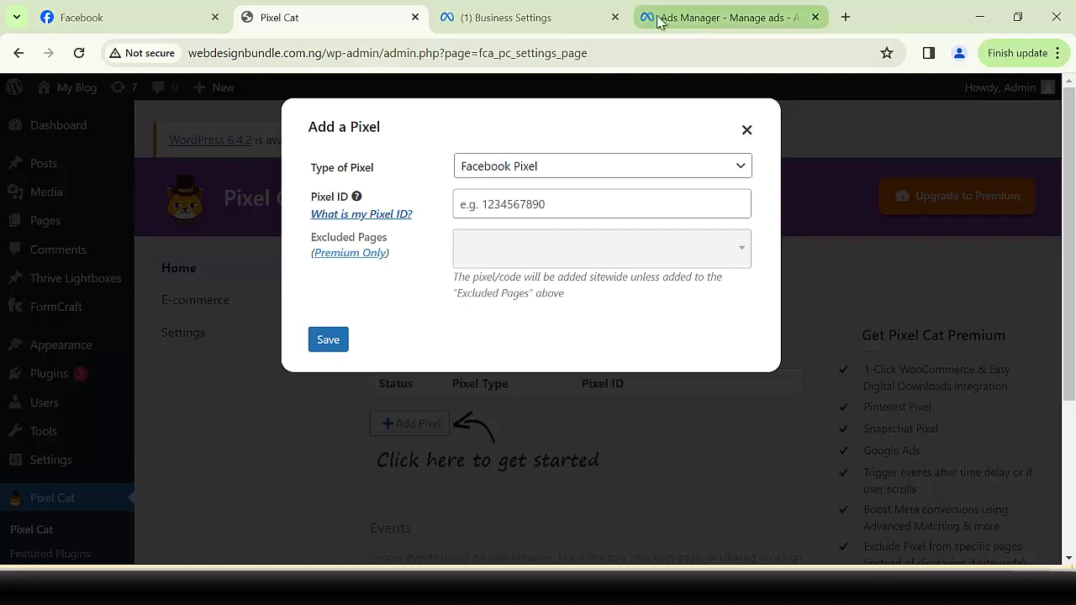
Switch to Business settings and copy the ID of the contact pixel dataset
{"action": "left_click", "coordinate": [711, 26]}
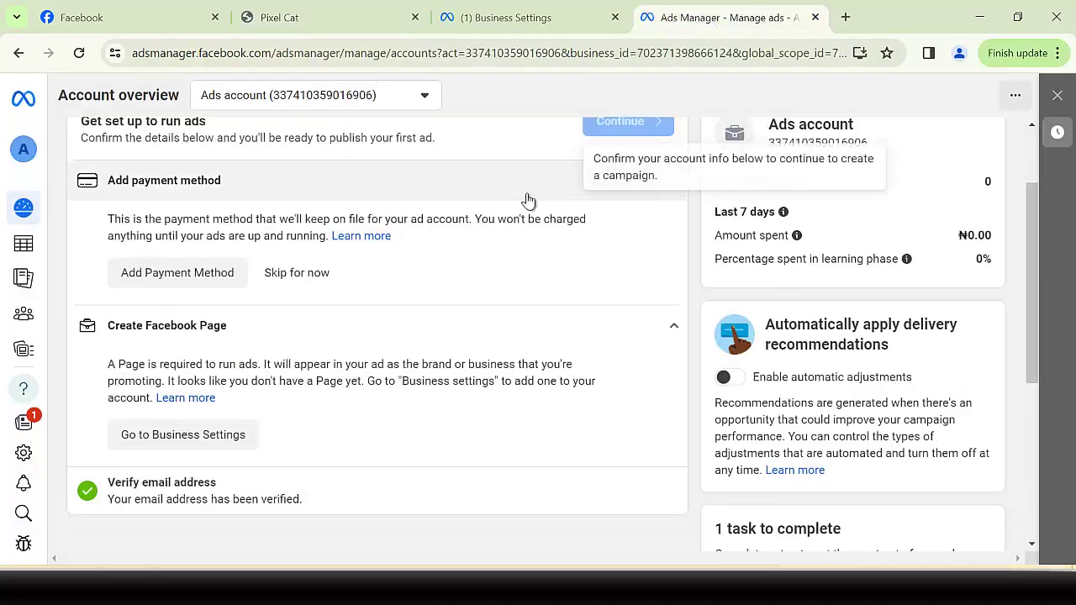
{"action": "left_click", "coordinate": [561, 29]}
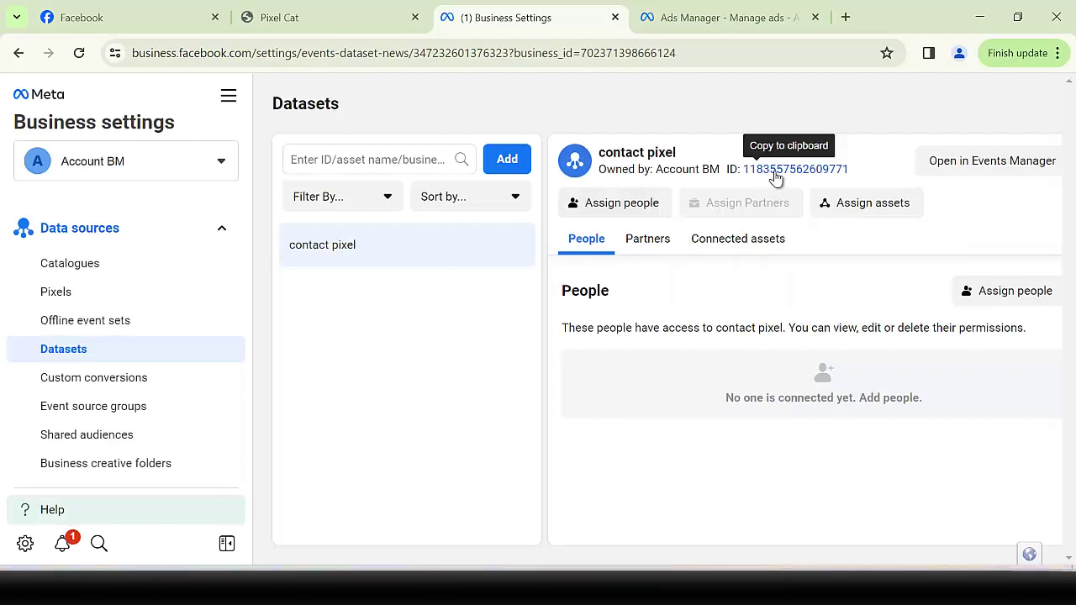
{"action": "left_click", "coordinate": [775, 172]}
{"action": "left_click", "coordinate": [775, 173]}
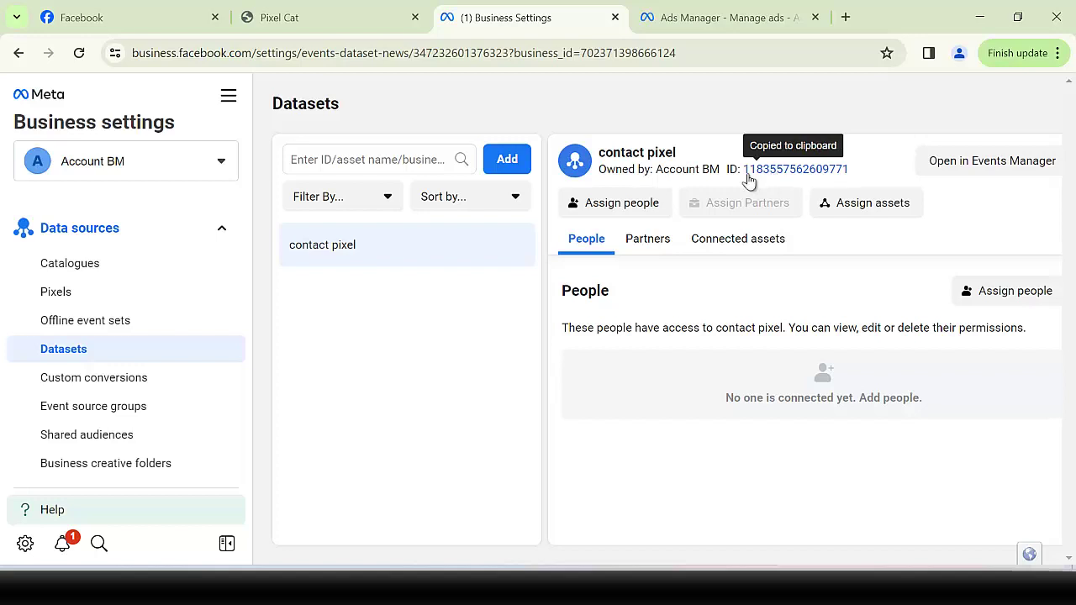
Return to the Pixel Cat settings in WordPress and save a Facebook Pixel using the copied dataset ID as its Pixel ID
{"action": "left_click", "coordinate": [326, 24]}
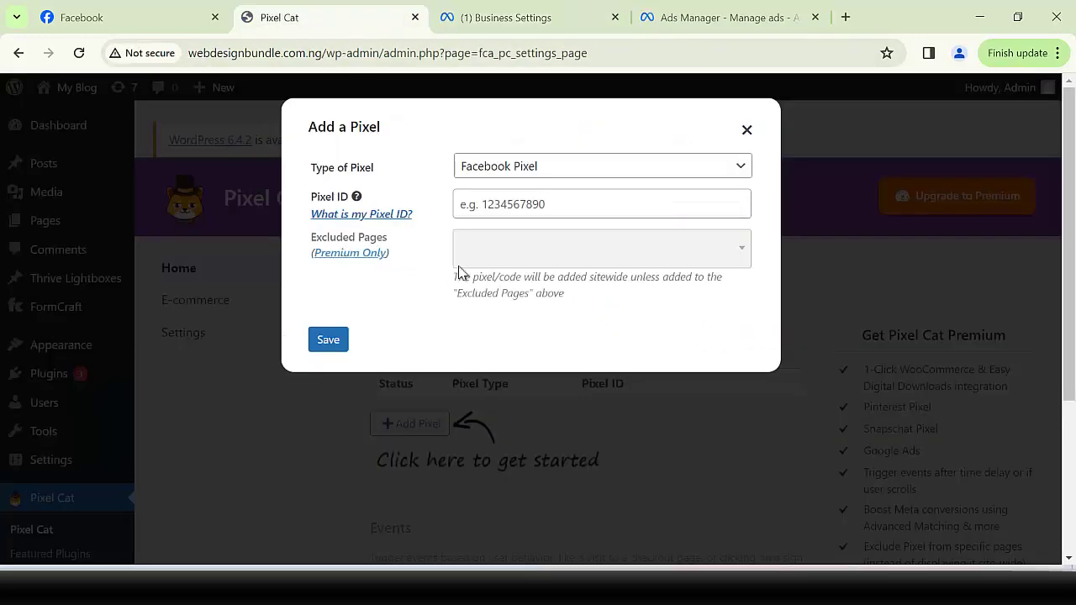
{"action": "left_click", "coordinate": [516, 204]}
{"action": "key", "text": "ctrl+v"}
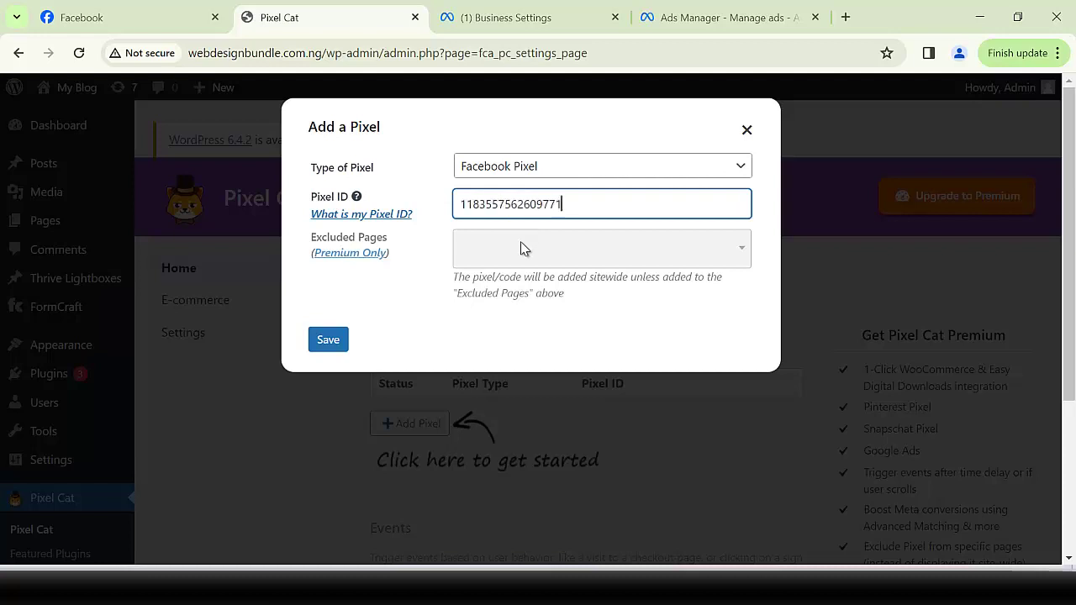
{"action": "left_click", "coordinate": [326, 345]}
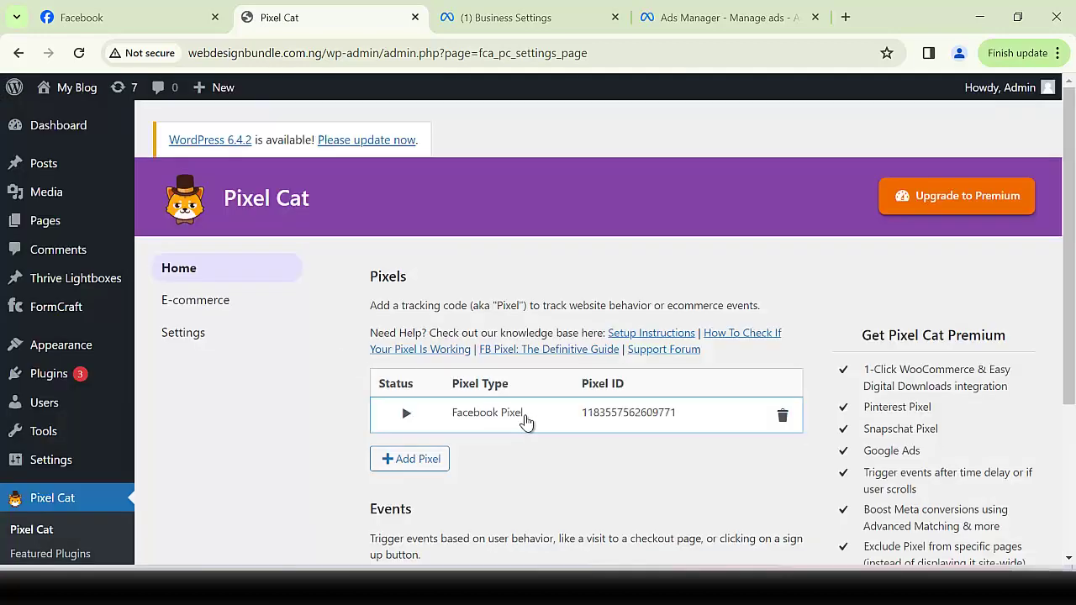
Add a Facebook ViewContent event triggered by a page visit on All Pages, and save all Pixel Cat settings
{"action": "scroll", "coordinate": [528, 416], "scroll_direction": "down", "scroll_amount": 3}
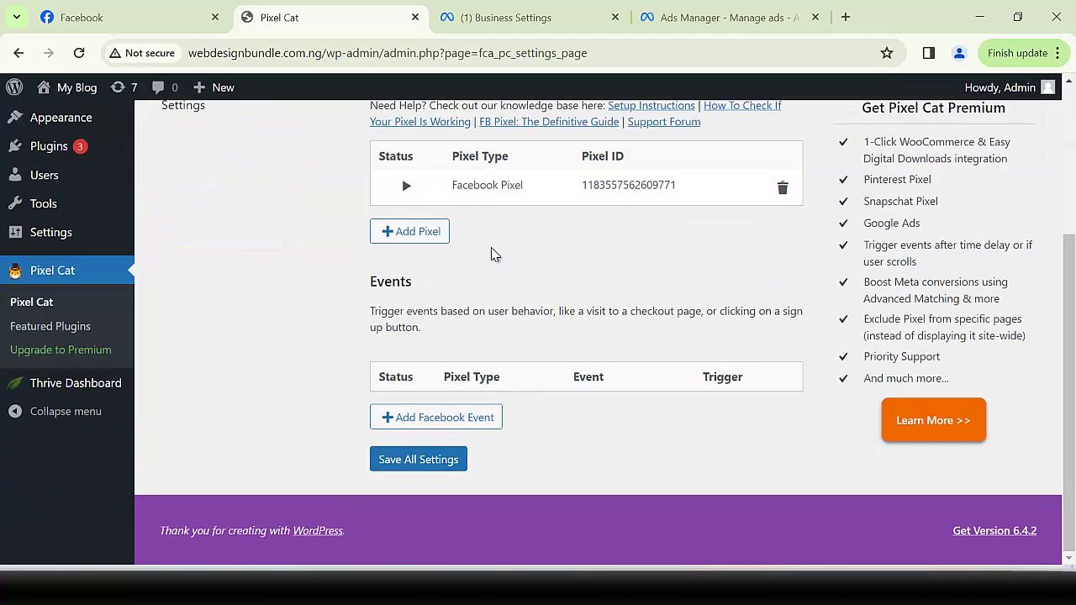
{"action": "left_click", "coordinate": [460, 426]}
{"action": "left_click", "coordinate": [472, 242]}
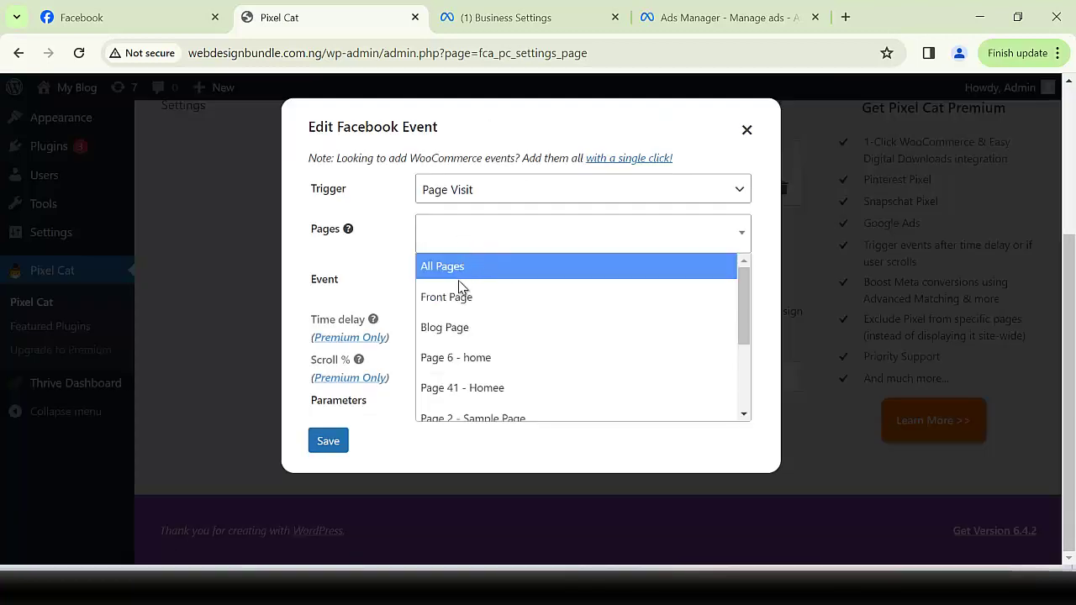
{"action": "left_click", "coordinate": [466, 267]}
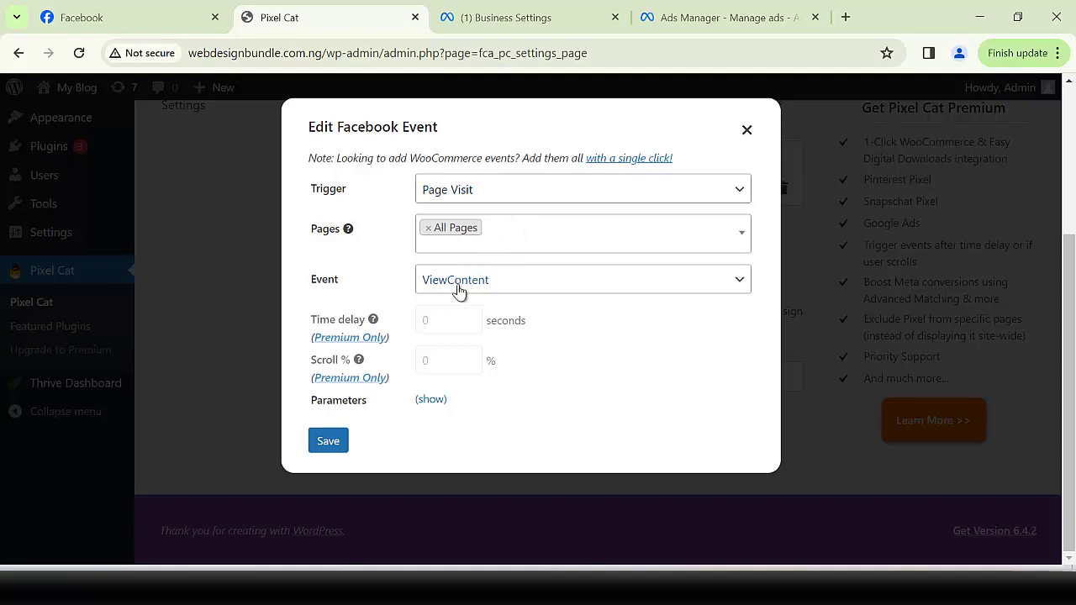
{"action": "left_click", "coordinate": [328, 442]}
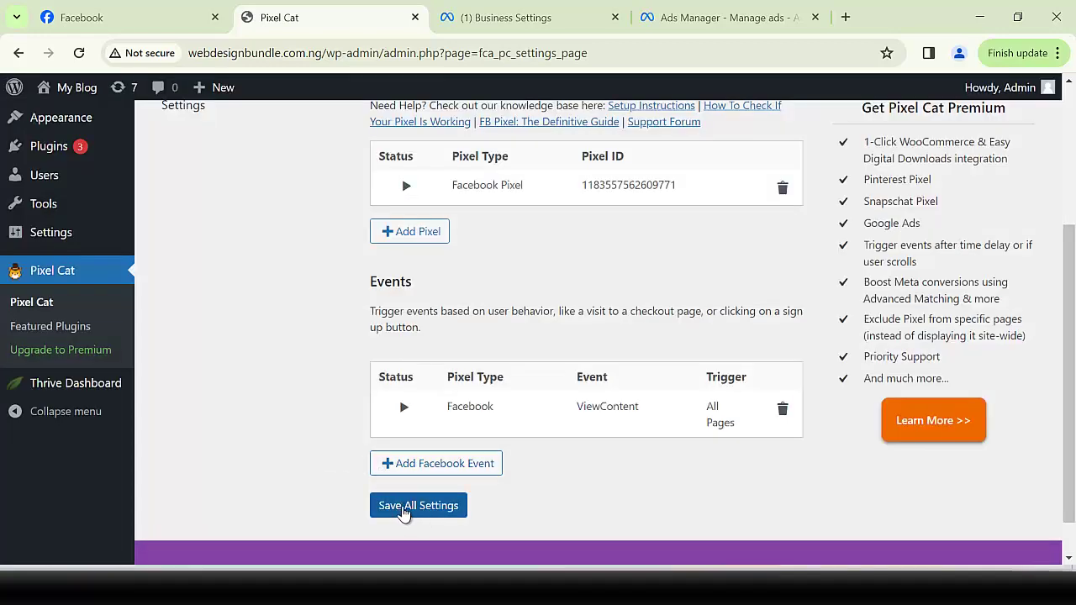
{"action": "left_click", "coordinate": [439, 509]}
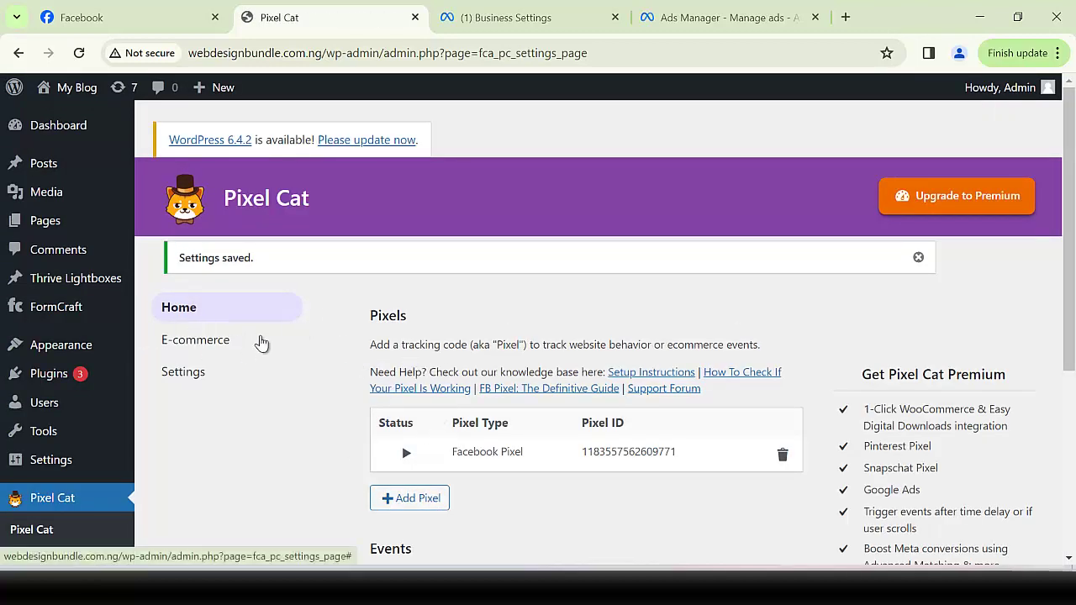
Return to Business settings and assign the listed person to the contact pixel dataset with full control to manage the events dataset
{"action": "left_click", "coordinate": [699, 18]}
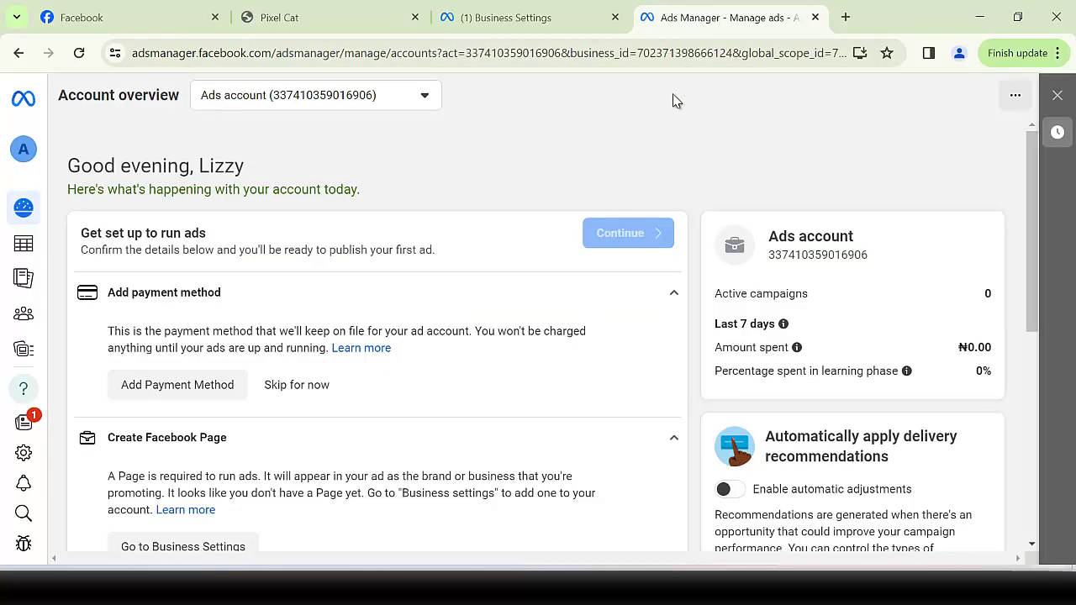
{"action": "left_click", "coordinate": [485, 24]}
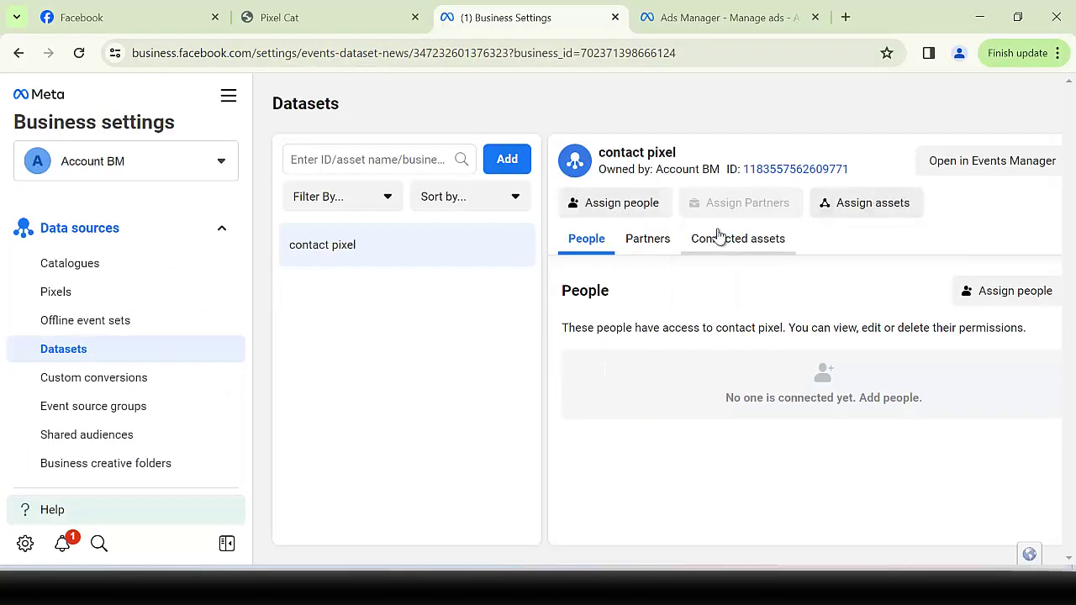
{"action": "left_click", "coordinate": [608, 208]}
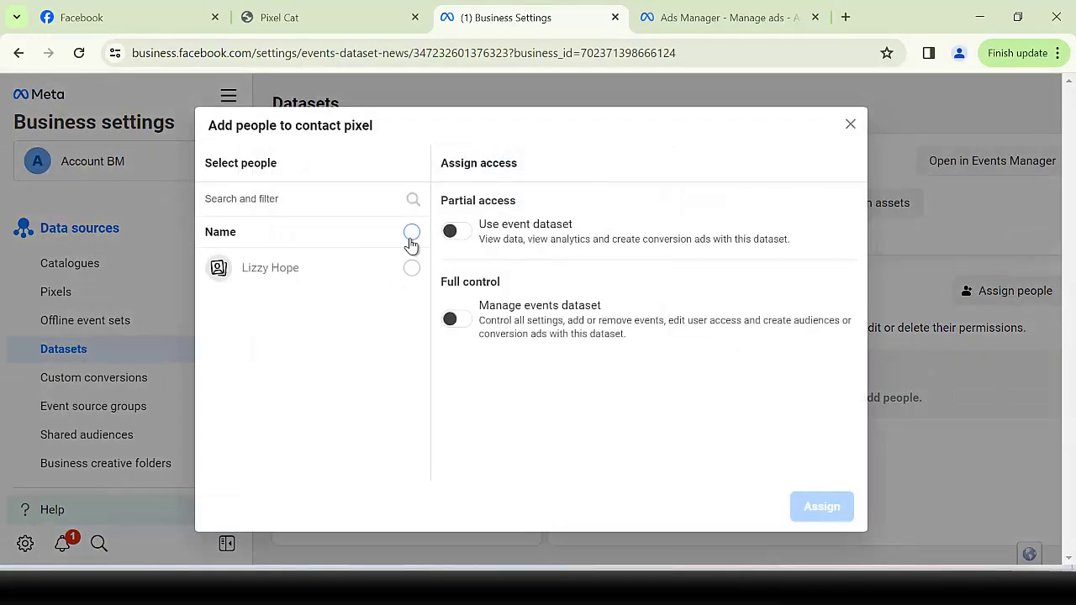
{"action": "left_click", "coordinate": [411, 235]}
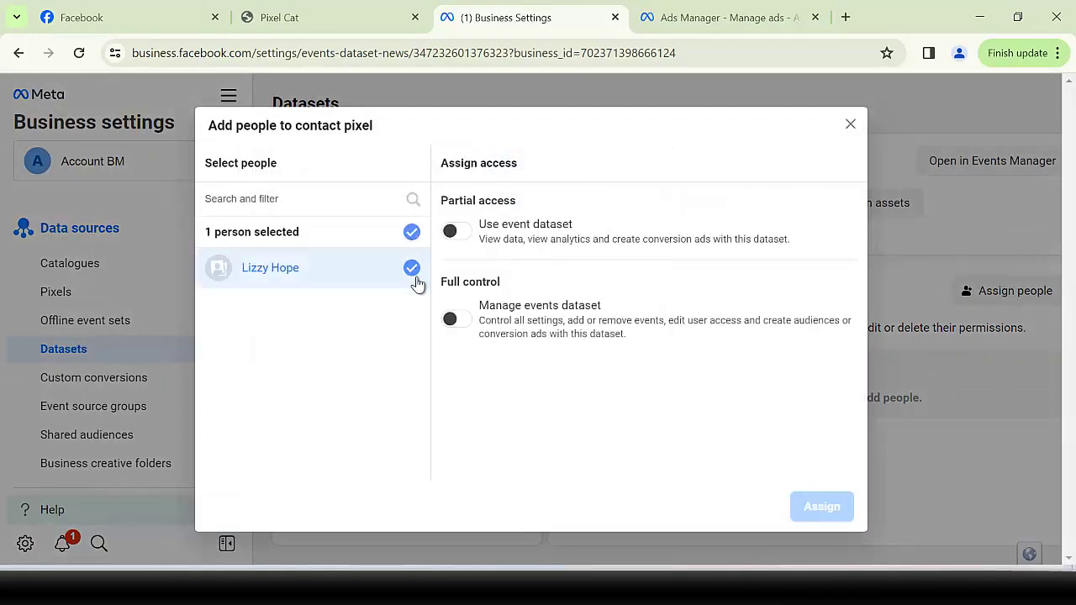
{"action": "left_click", "coordinate": [452, 320]}
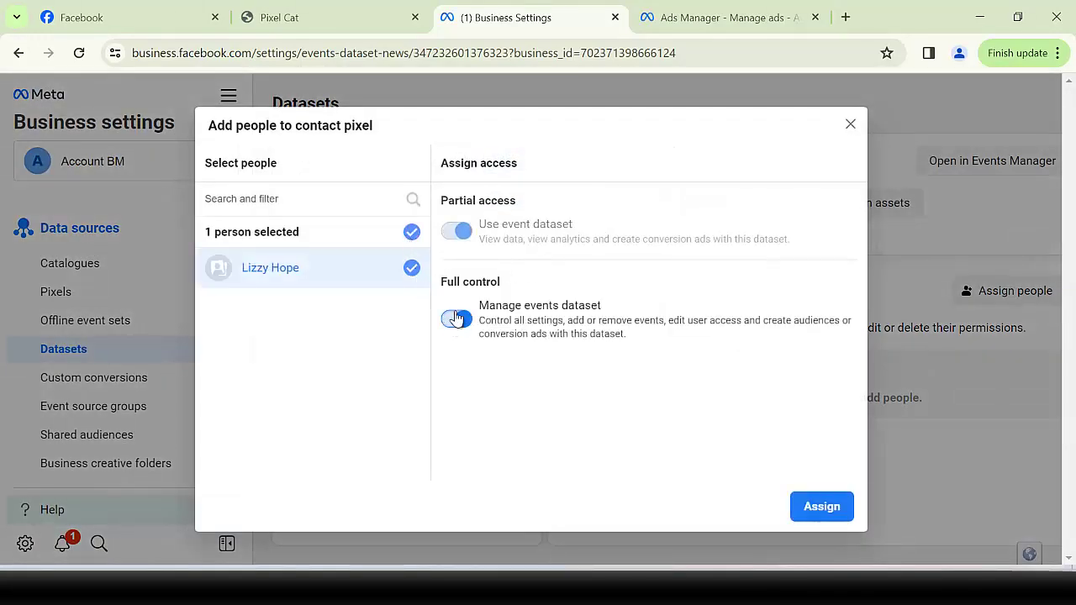
{"action": "left_click", "coordinate": [825, 511]}
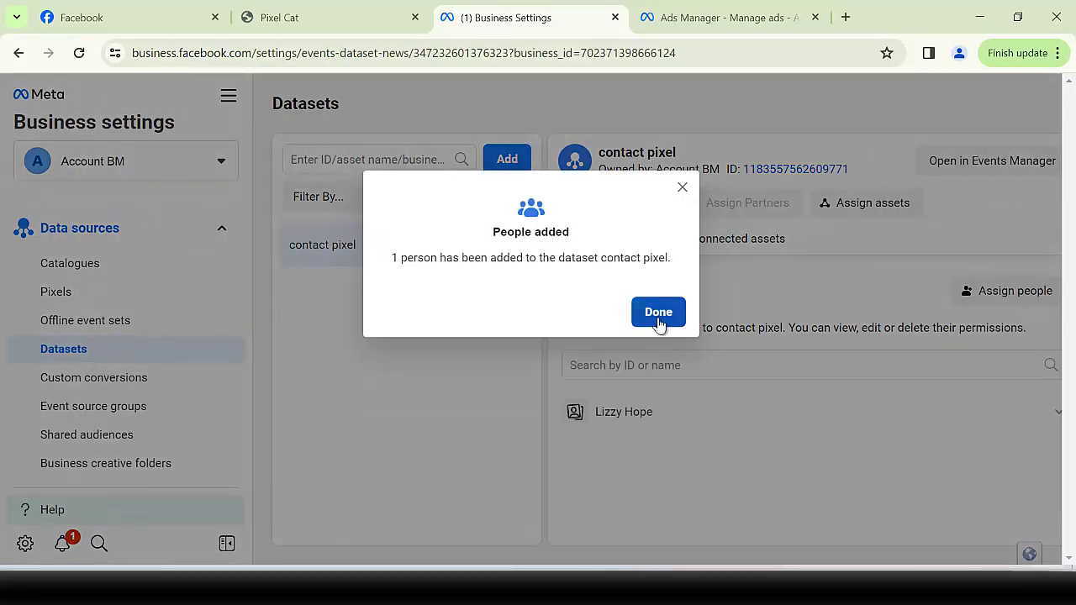
{"action": "left_click", "coordinate": [656, 314]}
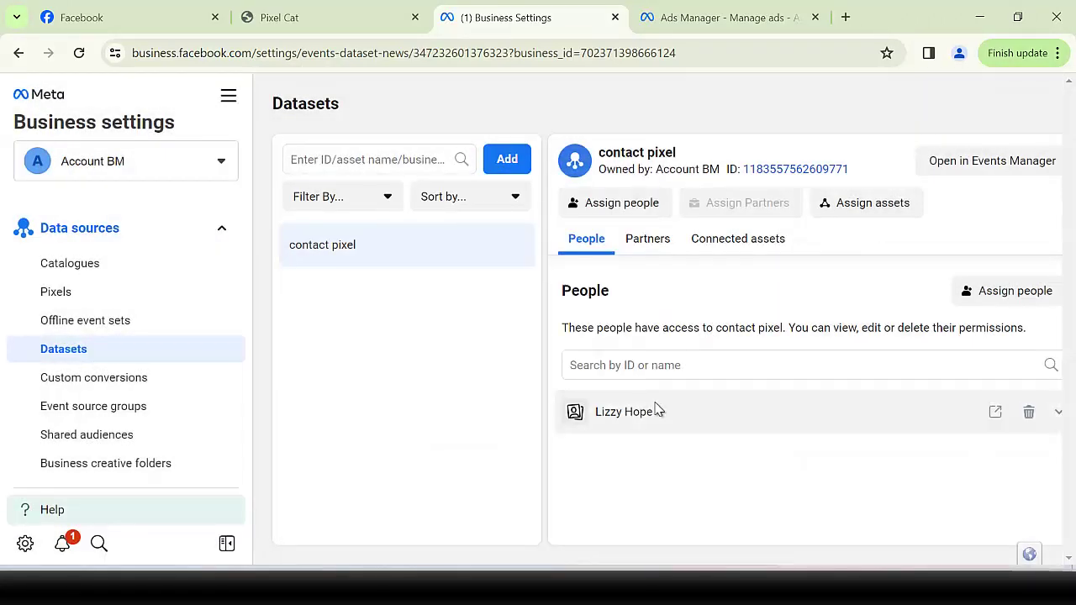
Assign the ad account named Ads account to the contact pixel dataset as an asset
{"action": "left_click", "coordinate": [874, 205]}
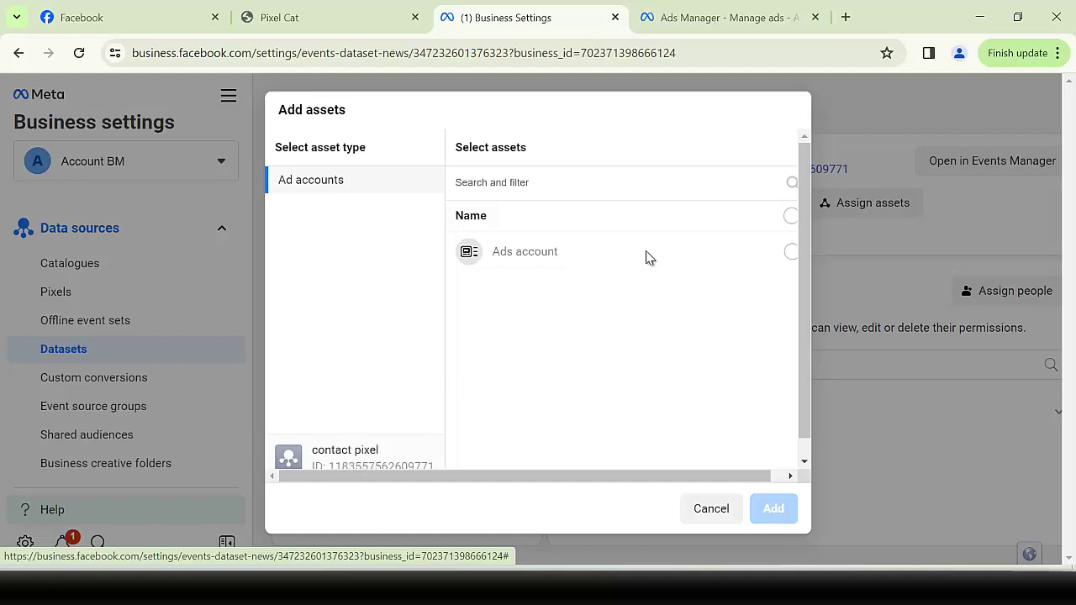
{"action": "left_click", "coordinate": [788, 216]}
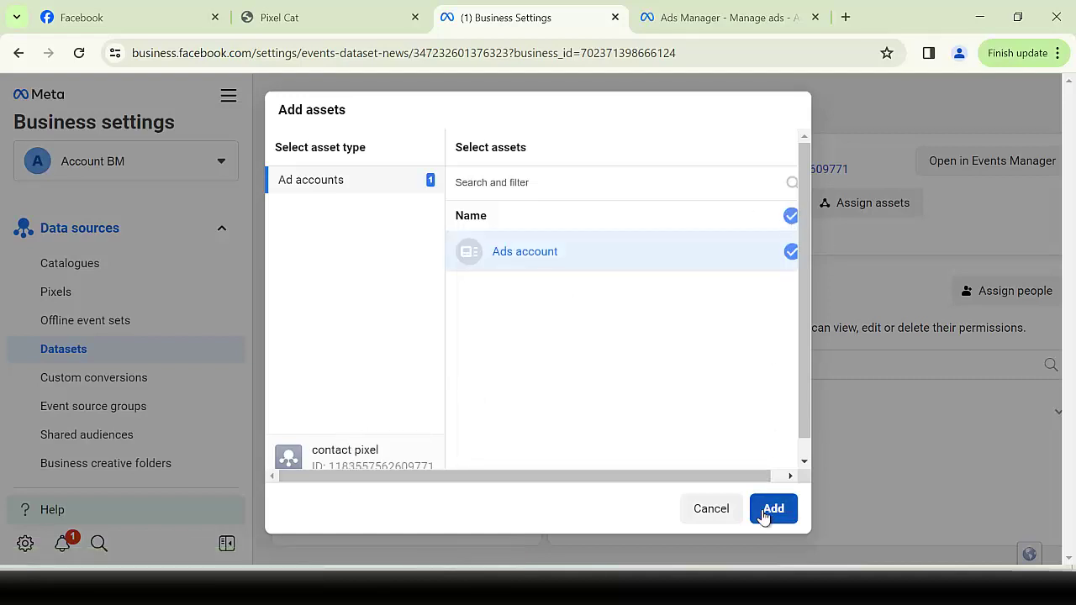
{"action": "left_click", "coordinate": [773, 509]}
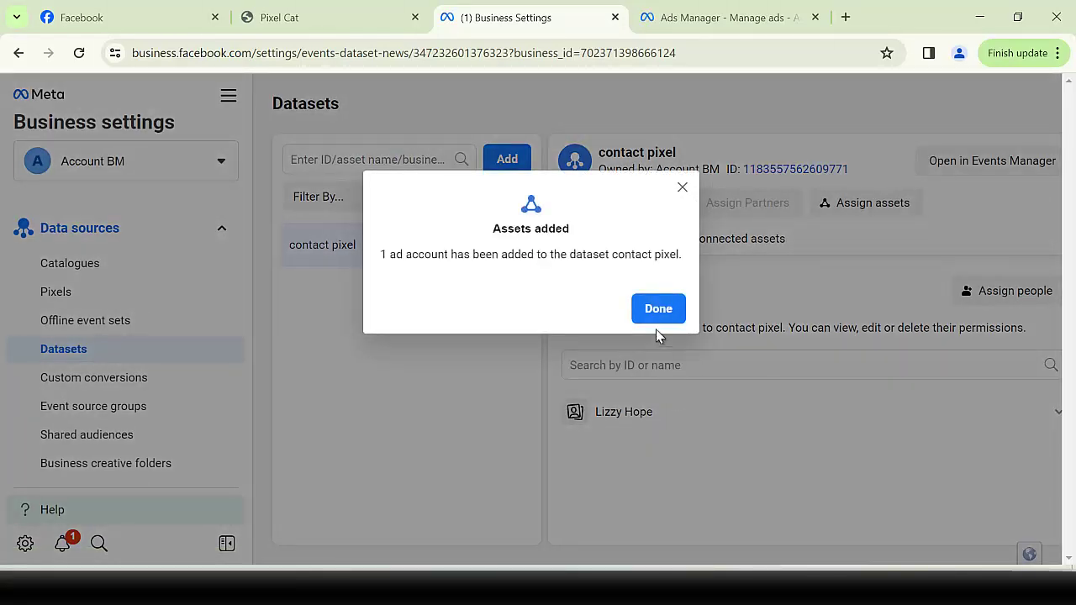
{"action": "left_click", "coordinate": [660, 310]}
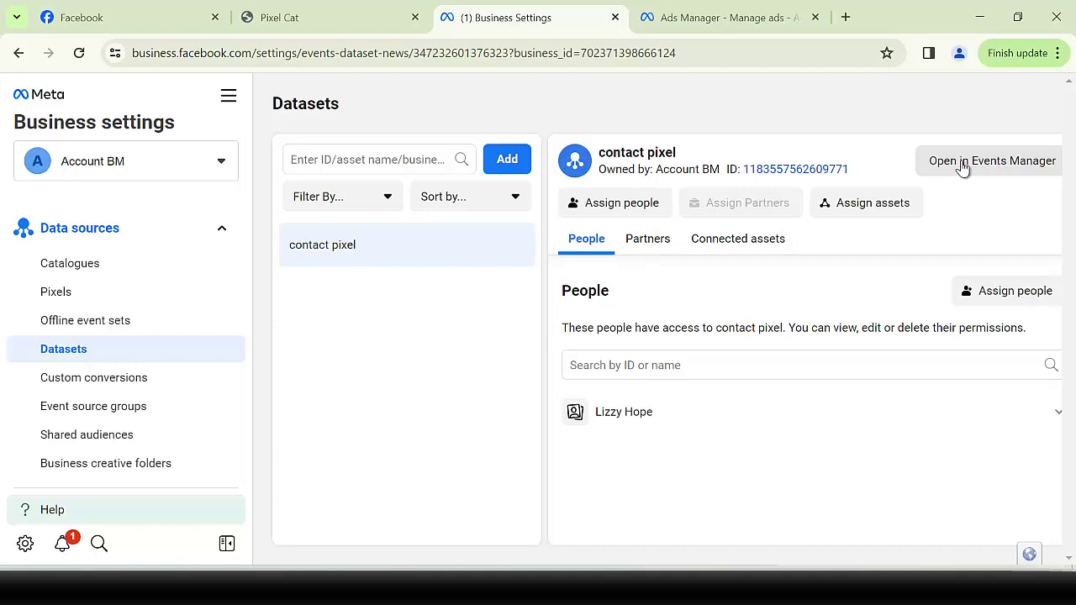
Open the contact pixel dataset in Events Manager, dismiss the announcements and review its overview
{"action": "left_click", "coordinate": [1011, 169]}
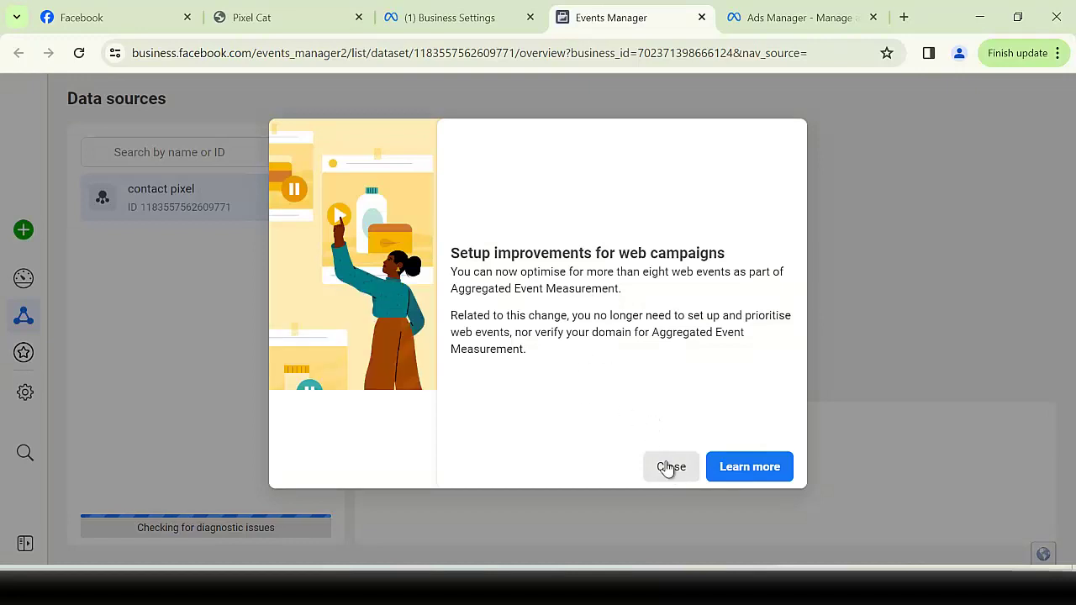
{"action": "left_click", "coordinate": [669, 467]}
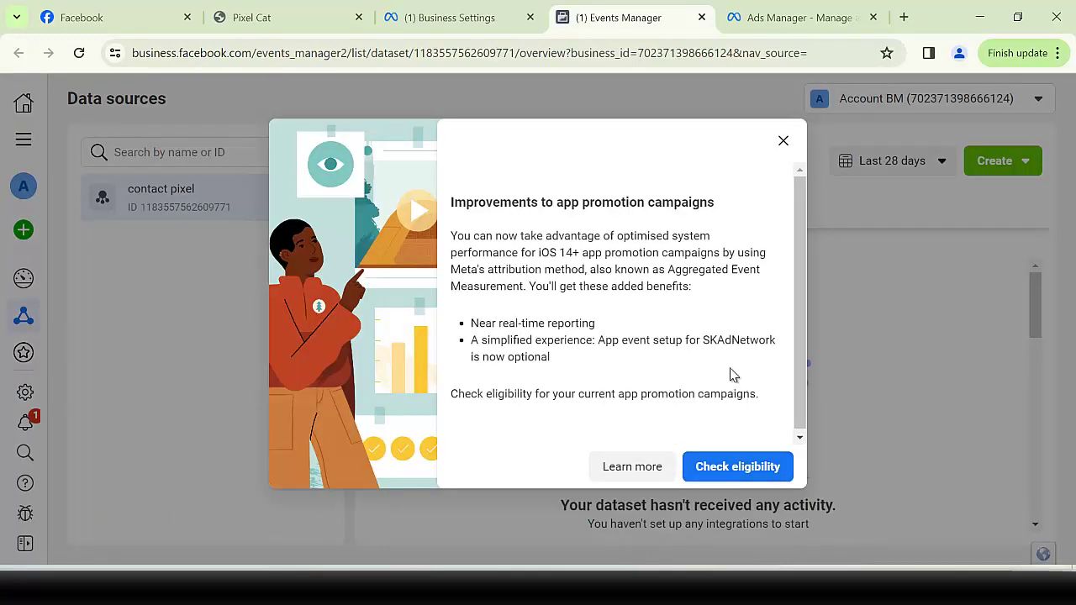
{"action": "left_click", "coordinate": [785, 138]}
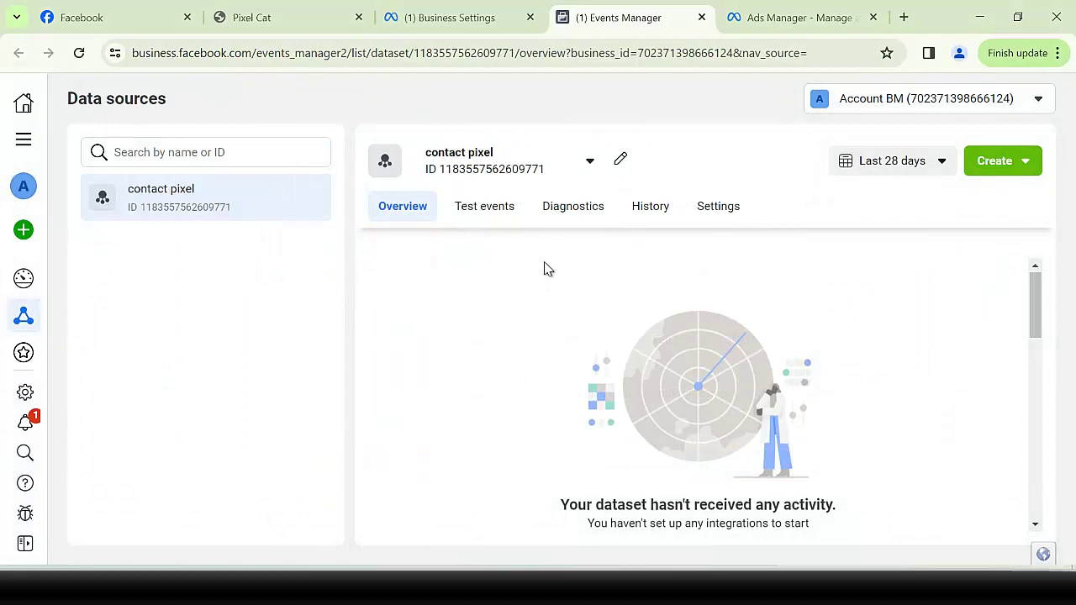
{"action": "scroll", "coordinate": [545, 268], "scroll_direction": "down", "scroll_amount": 5}
{"action": "scroll", "coordinate": [545, 268], "scroll_direction": "up", "scroll_amount": 5}
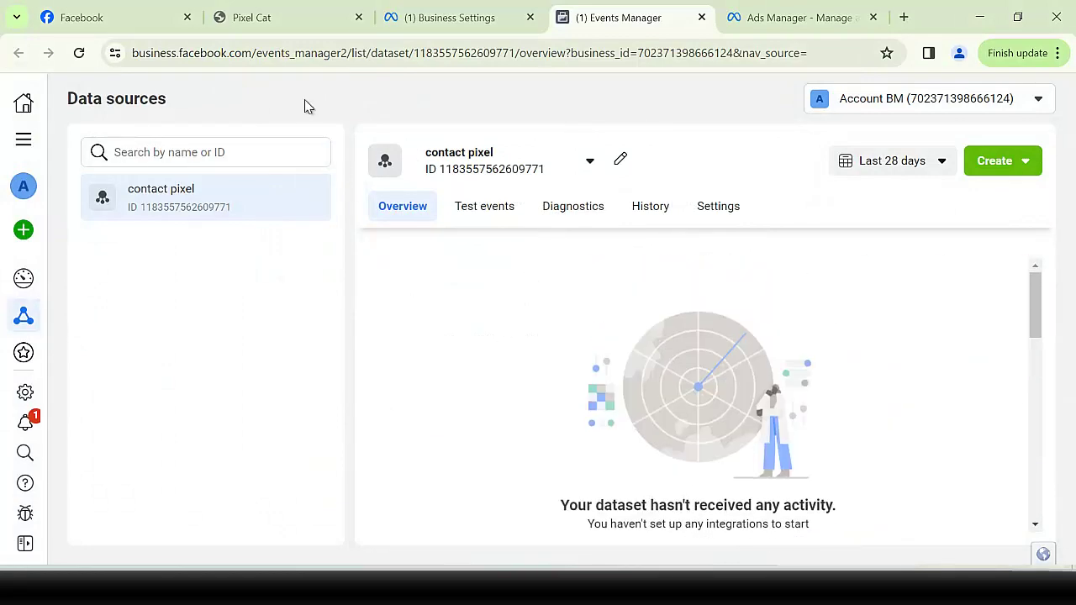
Return to the Pixel Cat page and copy the domain webdesignbundle.com.ng from its address
{"action": "left_click", "coordinate": [290, 15]}
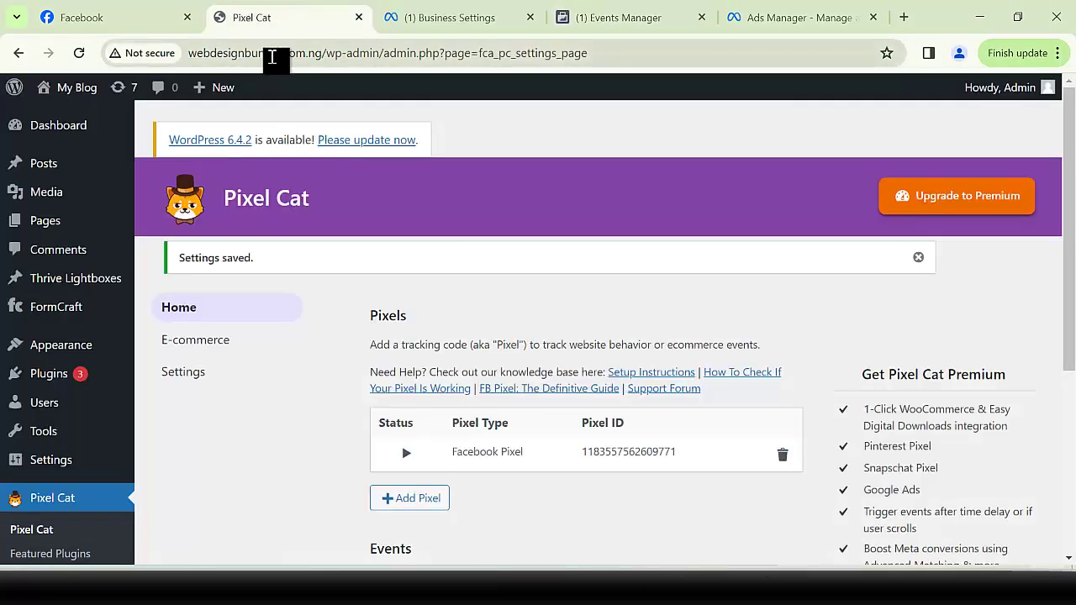
{"action": "left_click_drag", "start_coordinate": [323, 55], "coordinate": [190, 54]}
{"action": "right_click", "coordinate": [206, 59]}
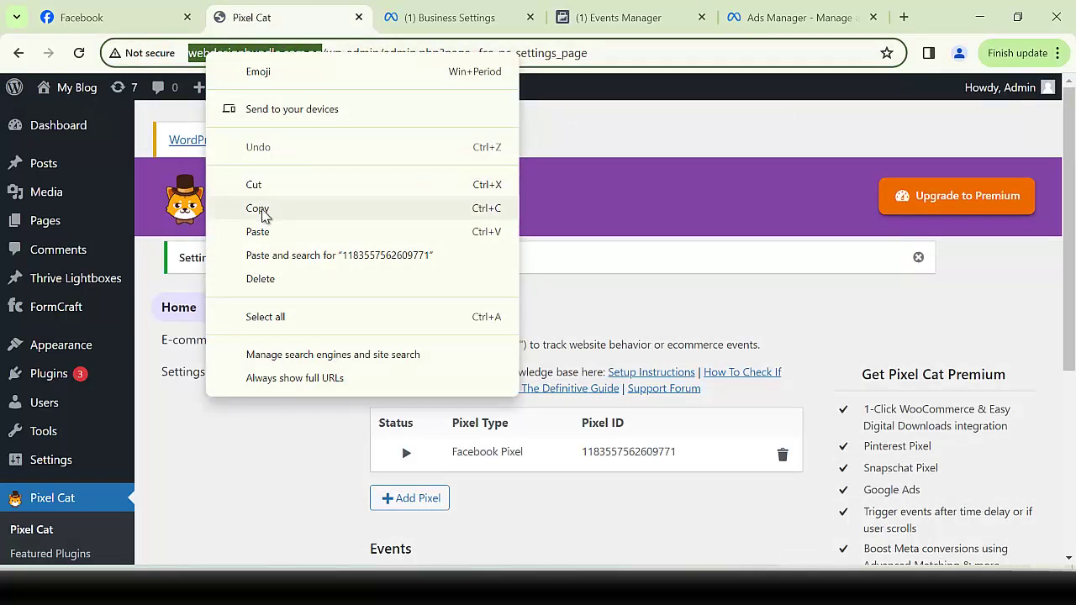
{"action": "left_click", "coordinate": [263, 216]}
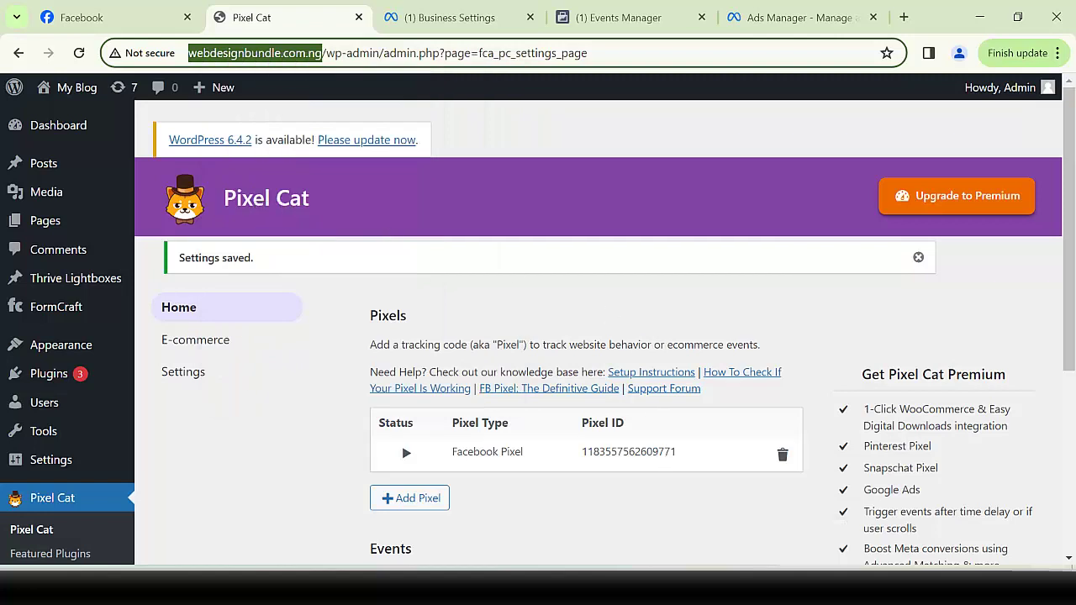
{"action": "left_click", "coordinate": [808, 588]}
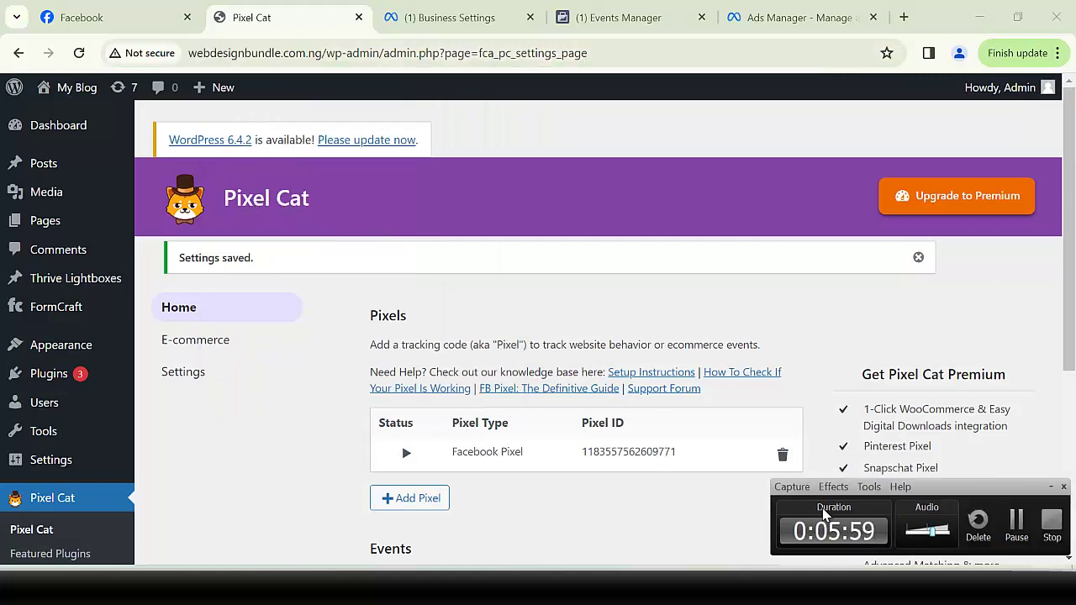
{"action": "left_click", "coordinate": [1016, 523]}
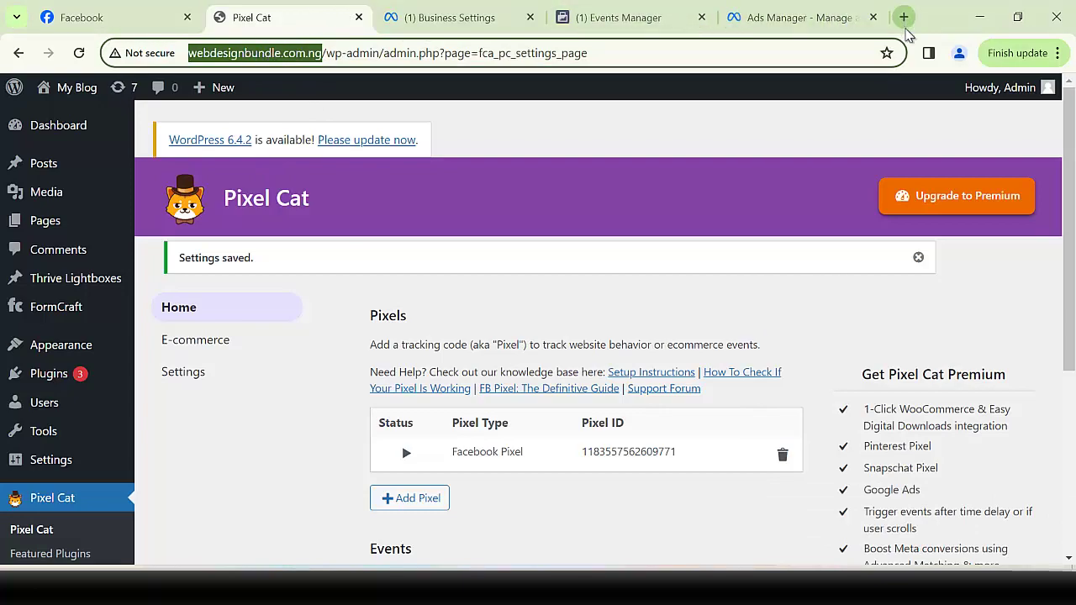
Search the web in a new tab for Pixel helper extension and open the Meta Pixel Helper page in the Chrome Web Store
{"action": "left_click", "coordinate": [904, 17]}
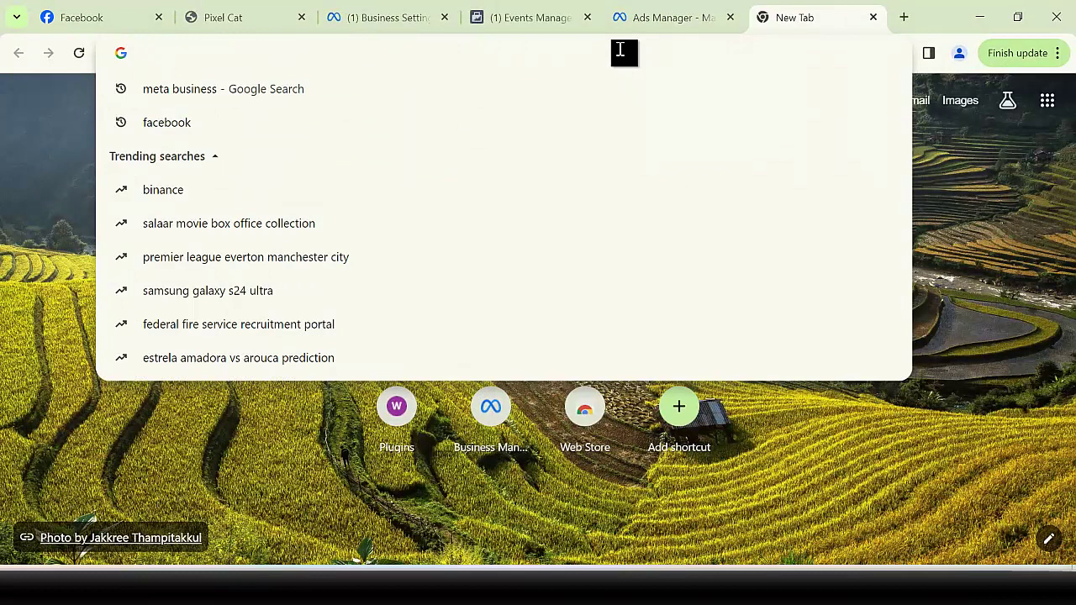
{"action": "type", "text": "Pi"}
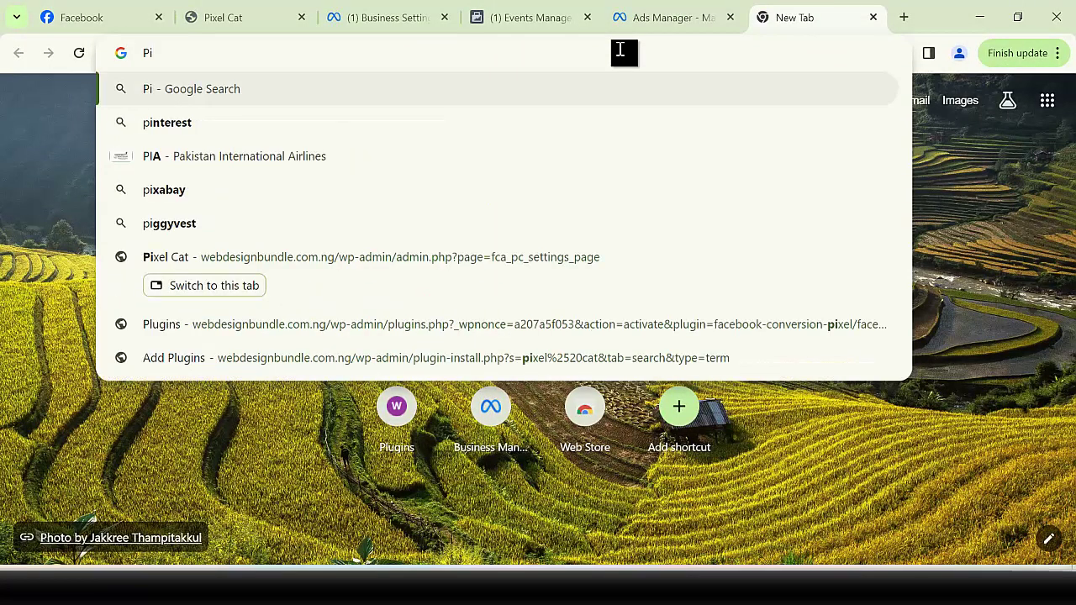
{"action": "type", "text": "xel helper"}
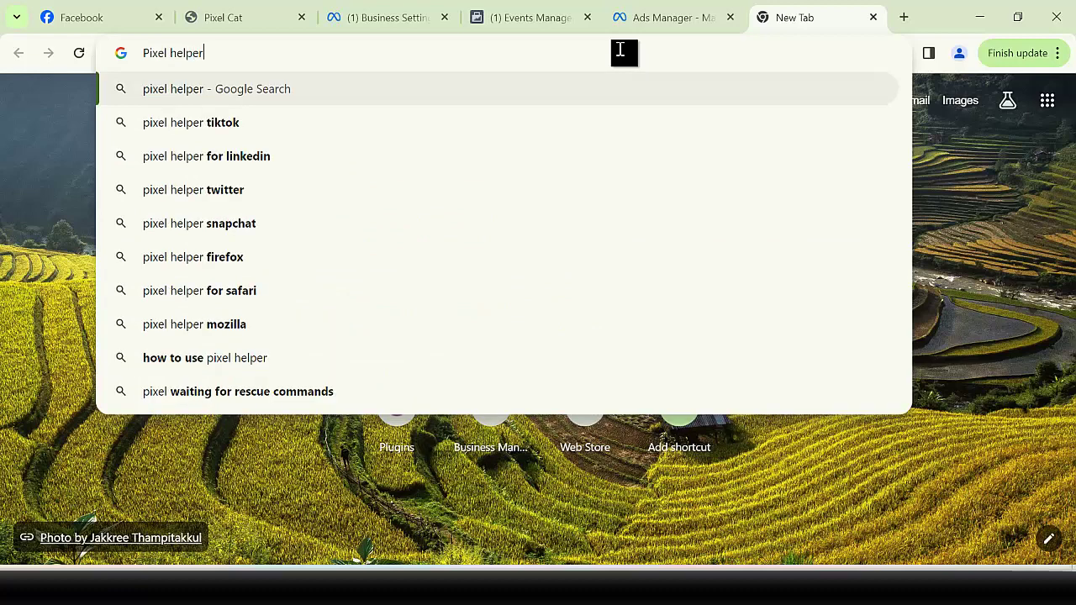
{"action": "type", "text": " exten"}
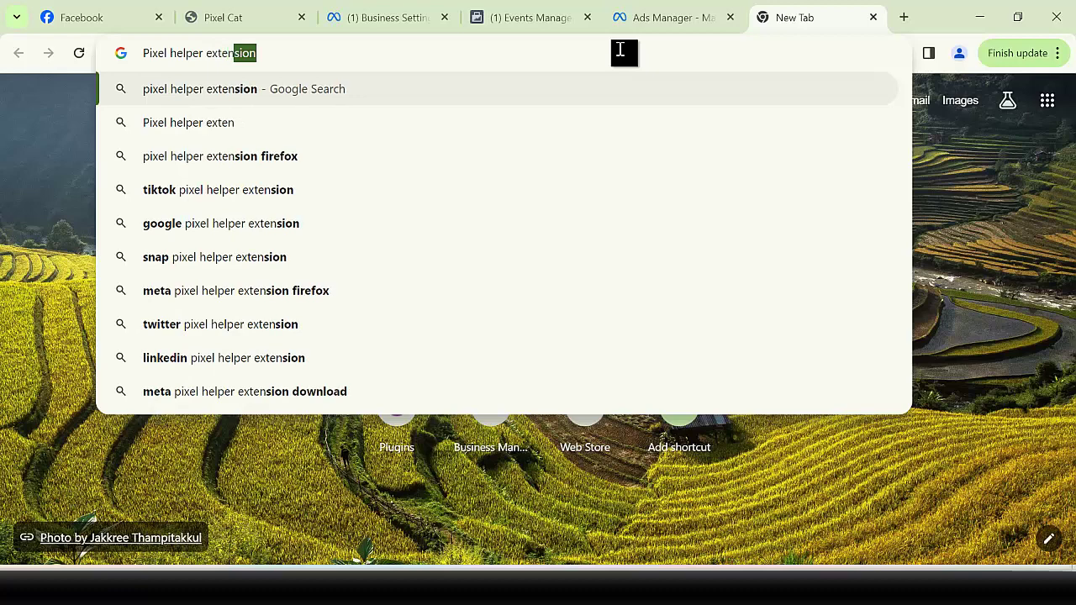
{"action": "type", "text": "sion"}
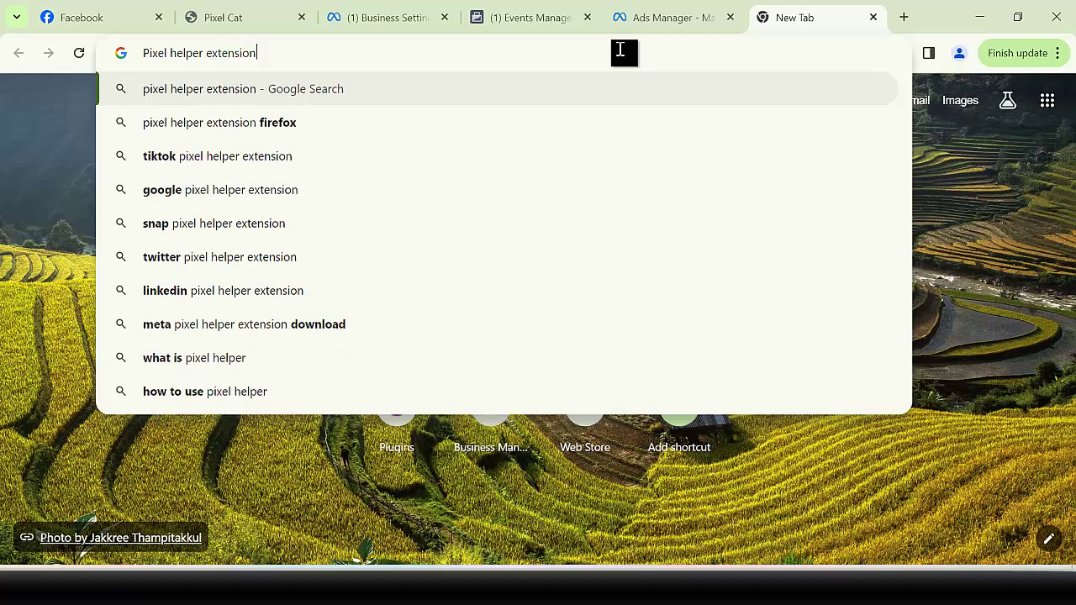
{"action": "key", "text": "Return"}
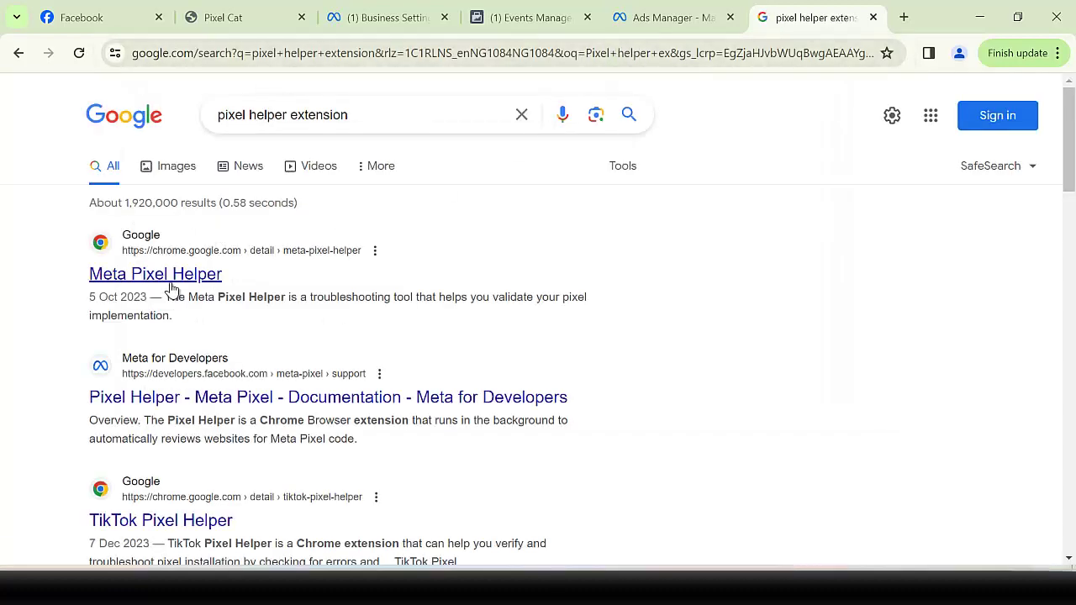
{"action": "left_click", "coordinate": [171, 283]}
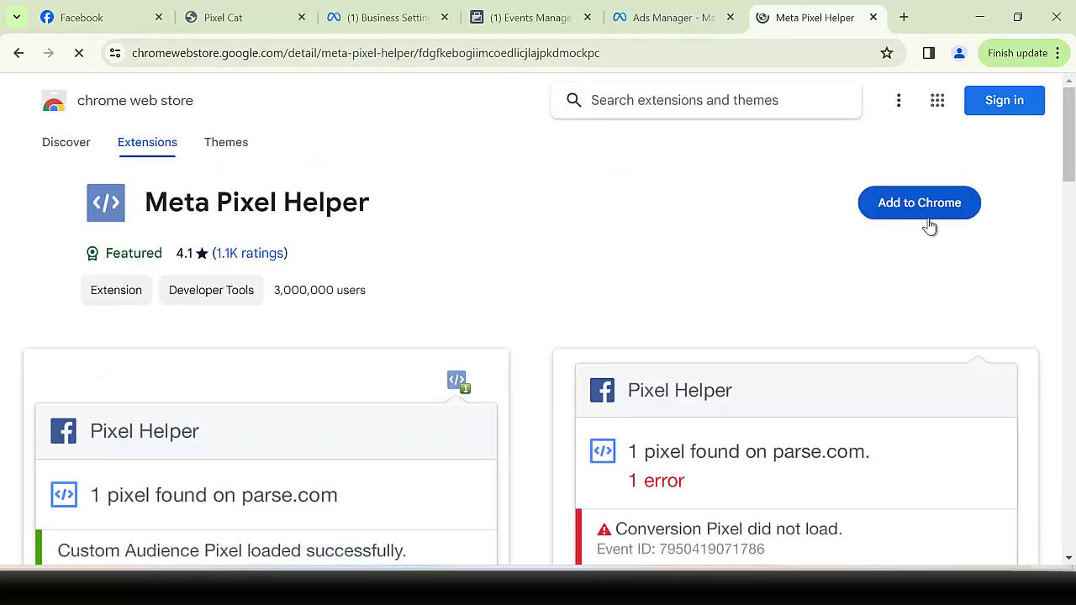
Add the Meta Pixel Helper extension to Chrome and pin it to the browser
{"action": "left_click", "coordinate": [920, 209]}
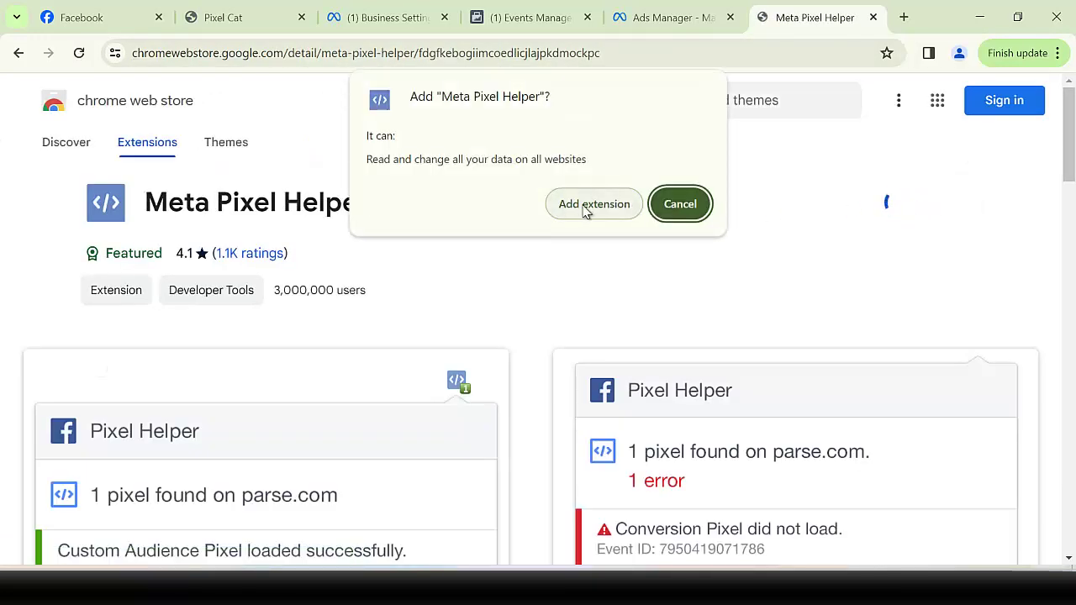
{"action": "left_click", "coordinate": [588, 208]}
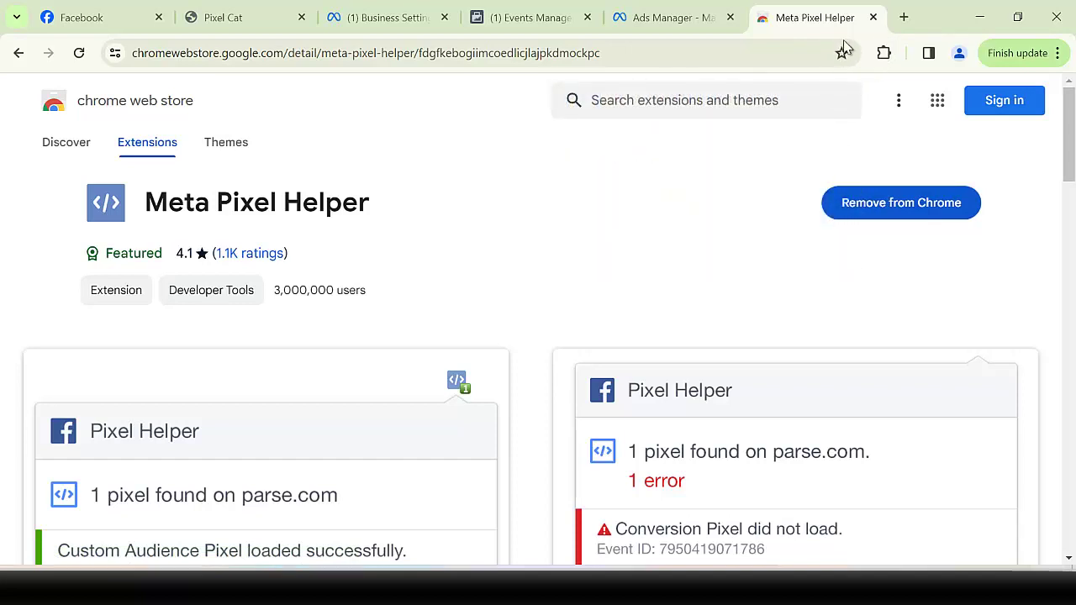
{"action": "left_click", "coordinate": [884, 53]}
{"action": "left_click", "coordinate": [824, 182]}
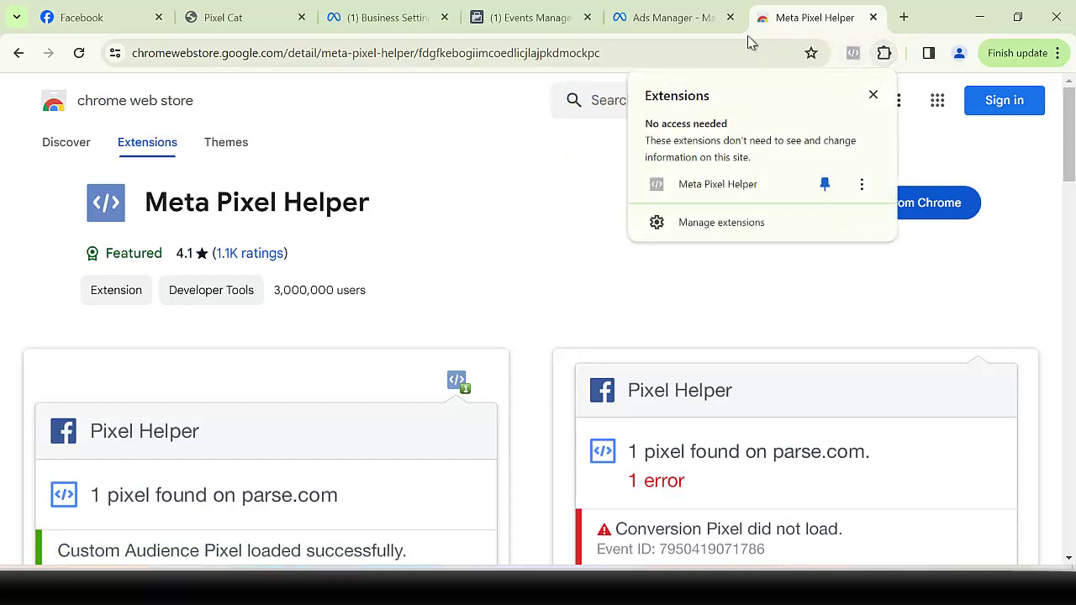
Load the copied address webdesignbundle.com.ng in the current tab and in three additional new tabs
{"action": "left_click", "coordinate": [635, 52]}
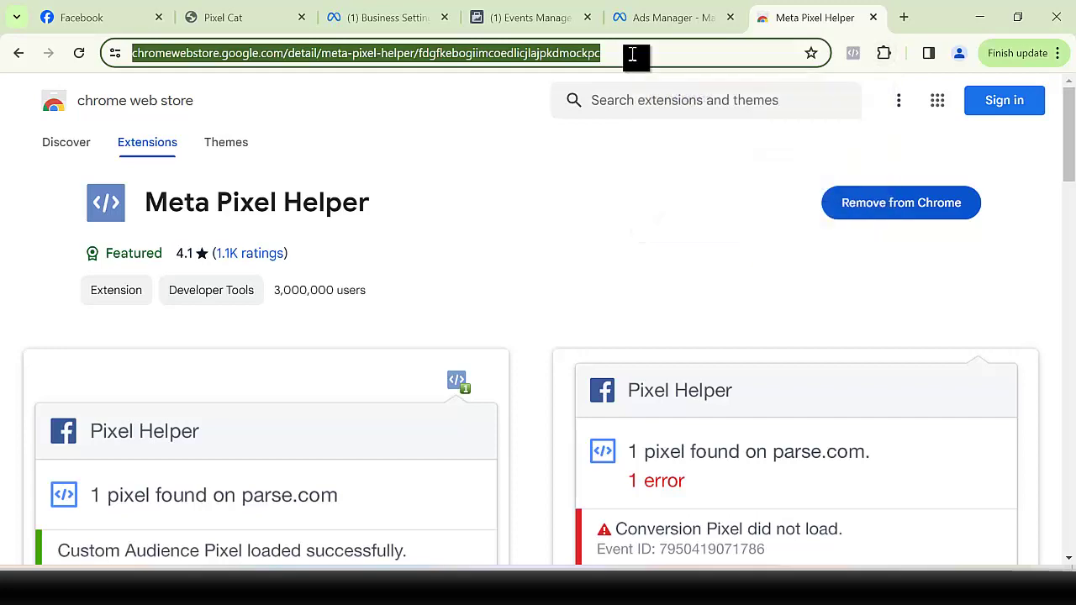
{"action": "key", "text": "ctrl+v"}
{"action": "key", "text": "Return"}
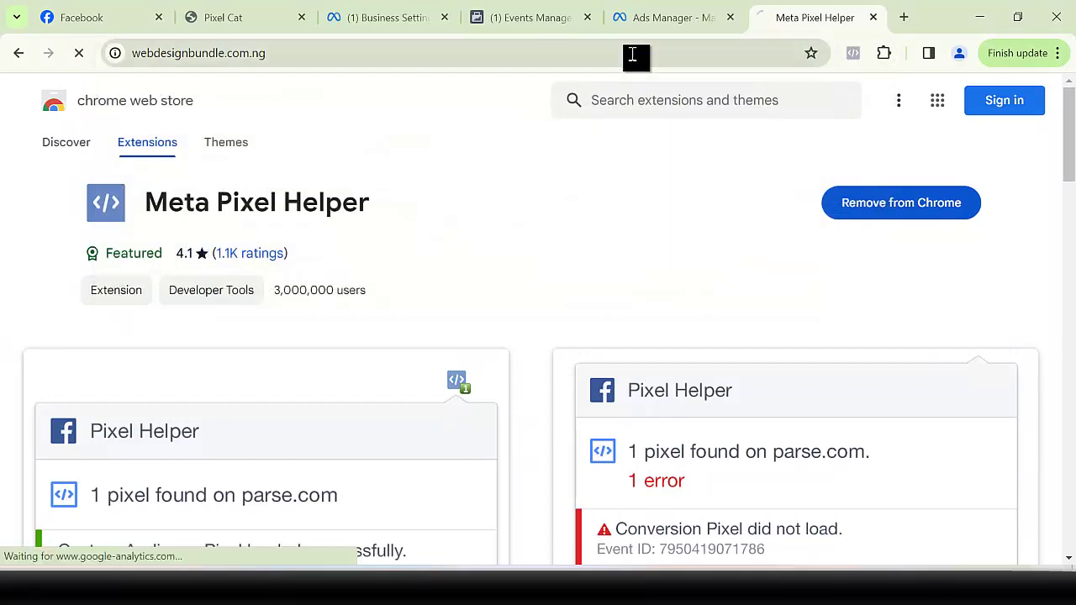
{"action": "key", "text": "ctrl+t"}
{"action": "left_click", "coordinate": [732, 59]}
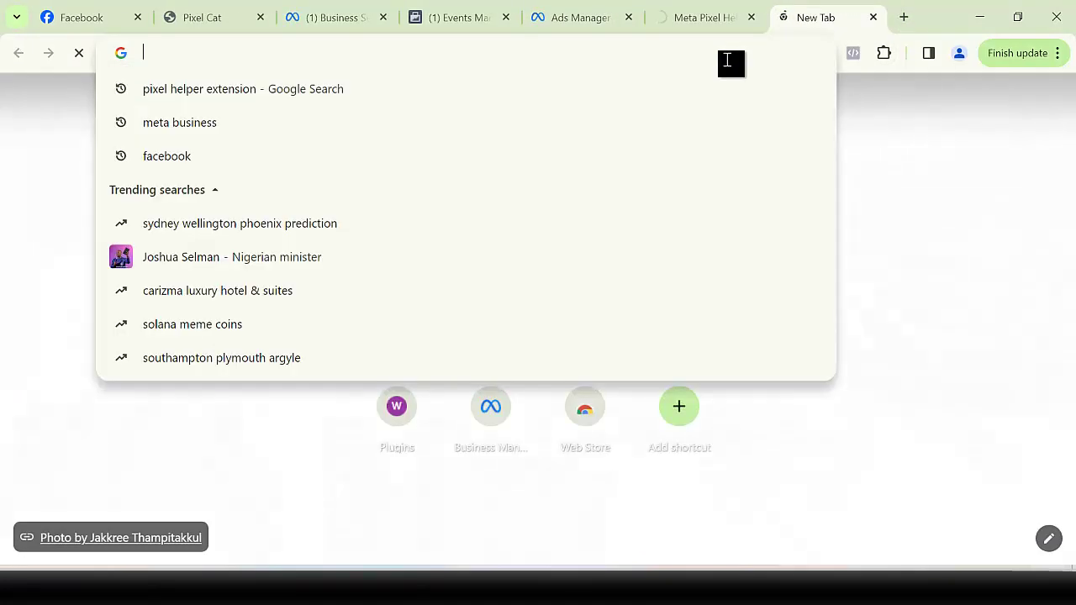
{"action": "key", "text": "ctrl+v"}
{"action": "key", "text": "Return"}
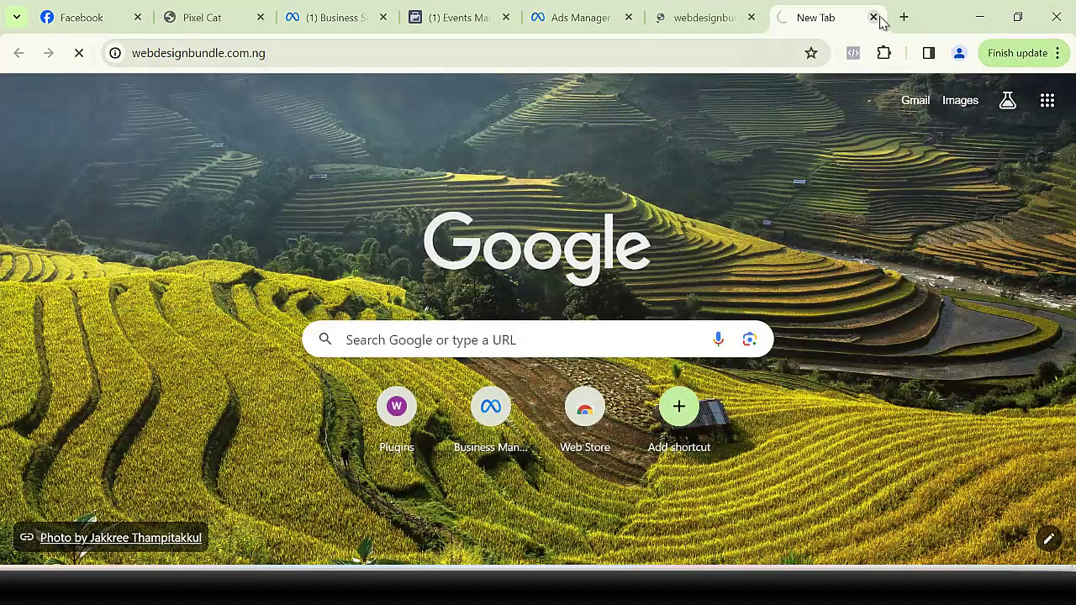
{"action": "left_click", "coordinate": [905, 18]}
{"action": "left_click", "coordinate": [750, 45]}
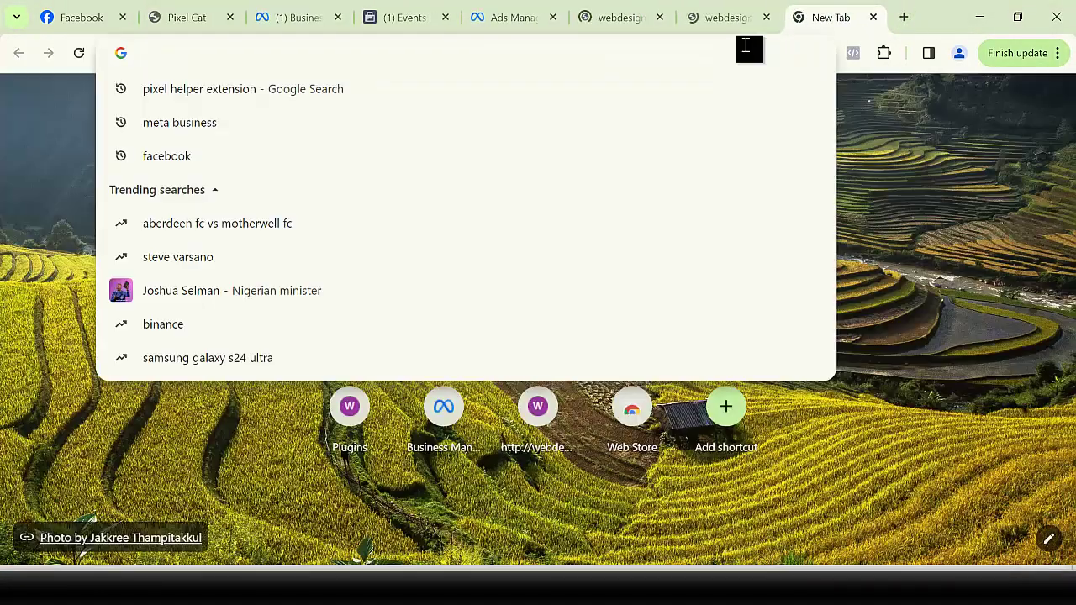
{"action": "key", "text": "ctrl+v"}
{"action": "key", "text": "Return"}
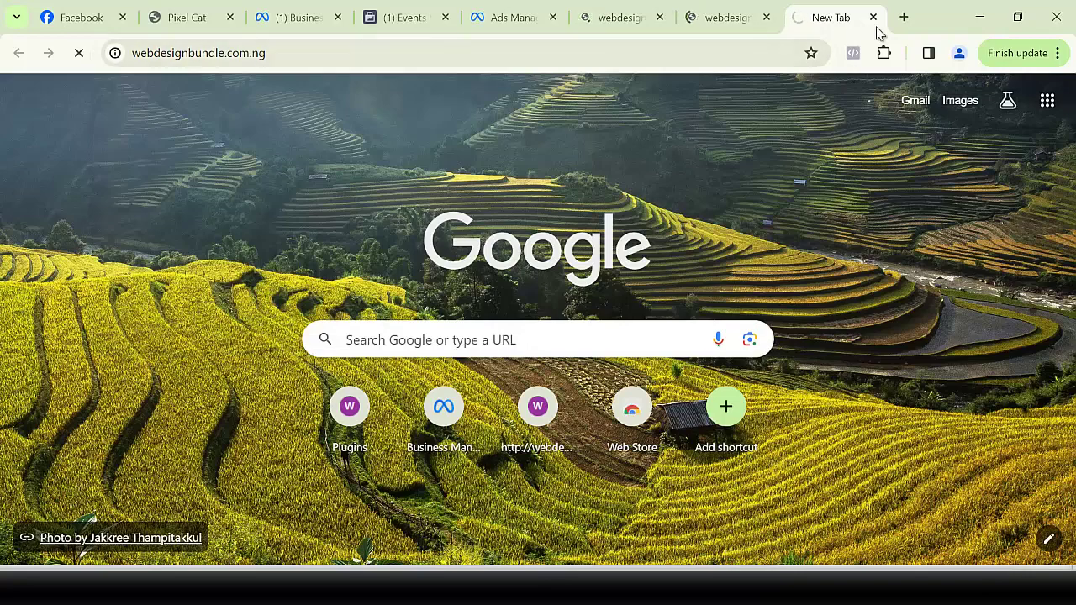
{"action": "left_click", "coordinate": [904, 16]}
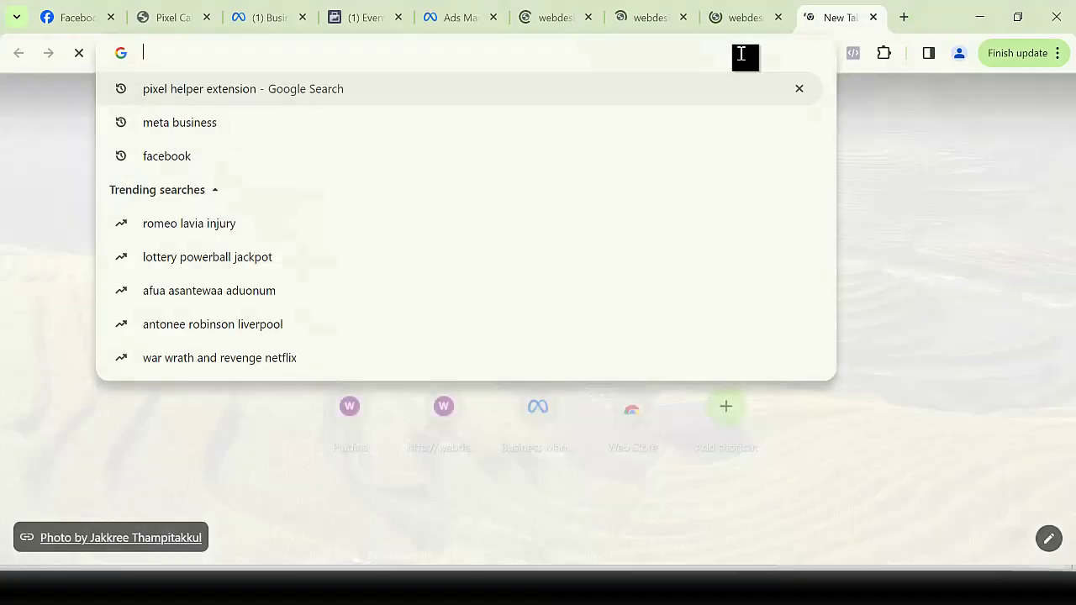
{"action": "key", "text": "ctrl+v"}
{"action": "key", "text": "Return"}
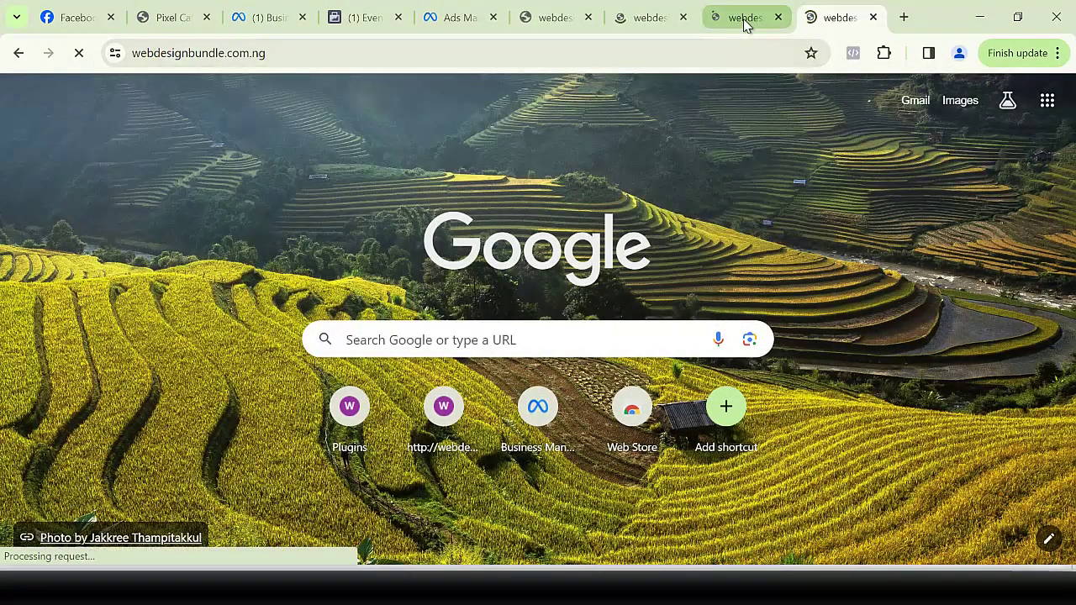
Inspect the site's pixel with Meta Pixel Helper and compare its ID with the contact pixel dataset in Business settings
{"action": "left_click", "coordinate": [745, 18]}
{"action": "left_click", "coordinate": [852, 55]}
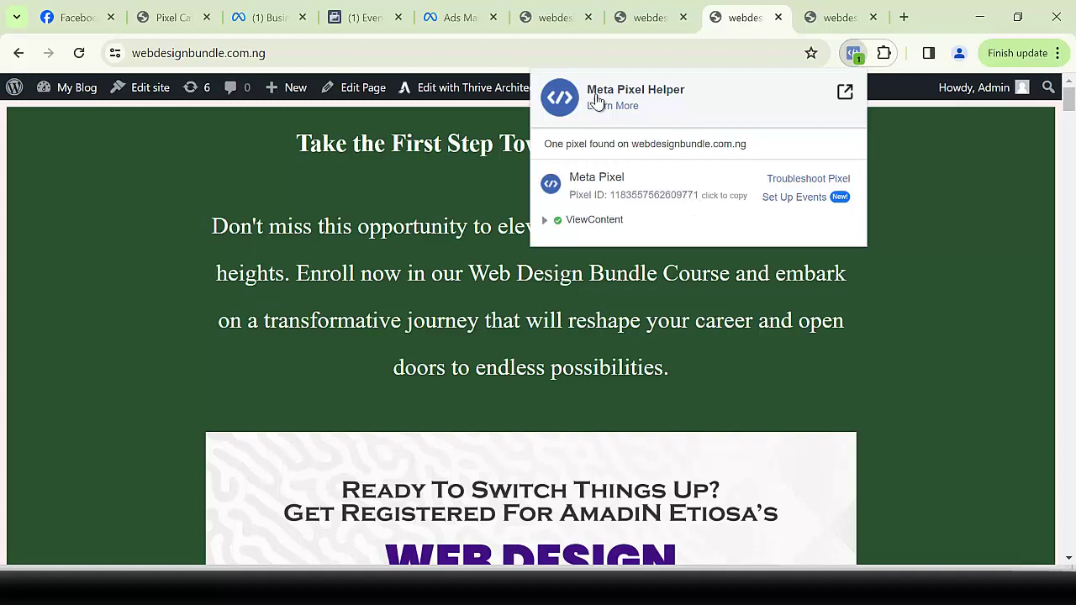
{"action": "left_click", "coordinate": [460, 18]}
{"action": "left_click", "coordinate": [277, 17]}
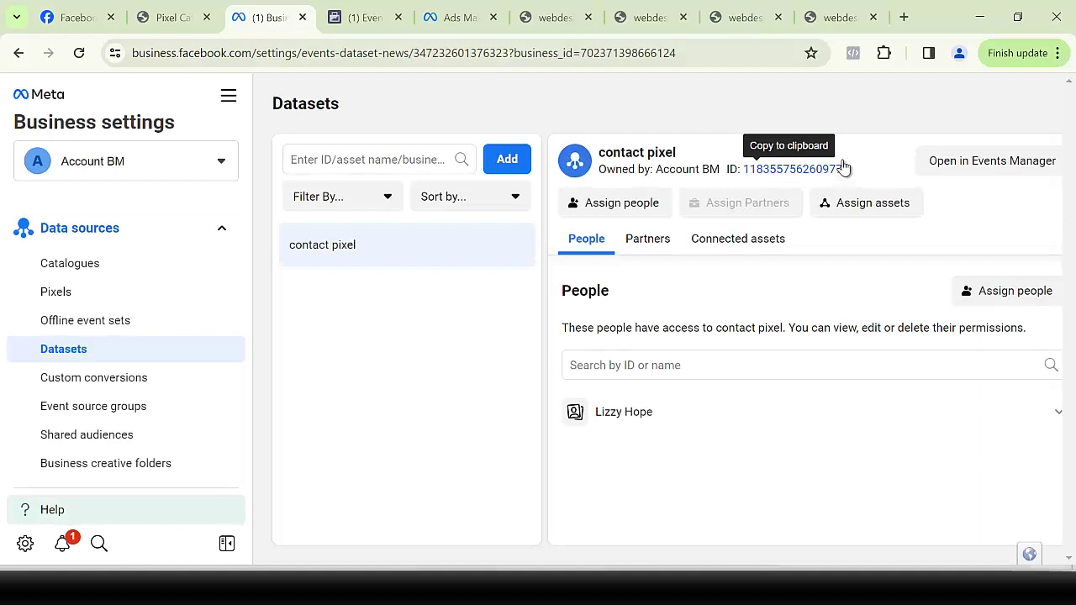
Close the four open webdesignbundle.com.ng tabs
{"action": "left_click", "coordinate": [830, 23]}
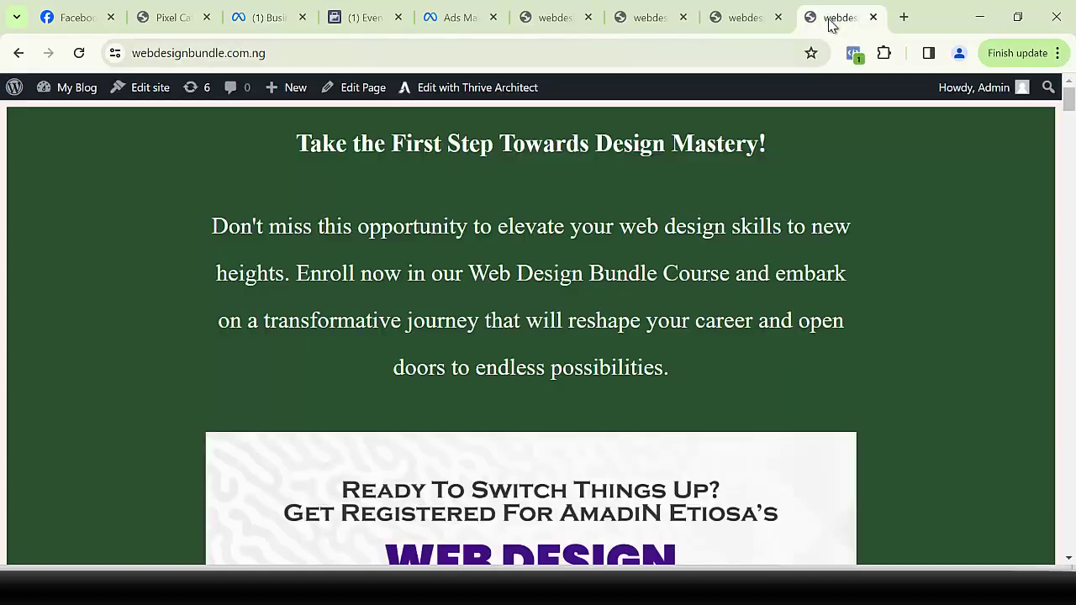
{"action": "left_click", "coordinate": [873, 18]}
{"action": "left_click", "coordinate": [873, 19]}
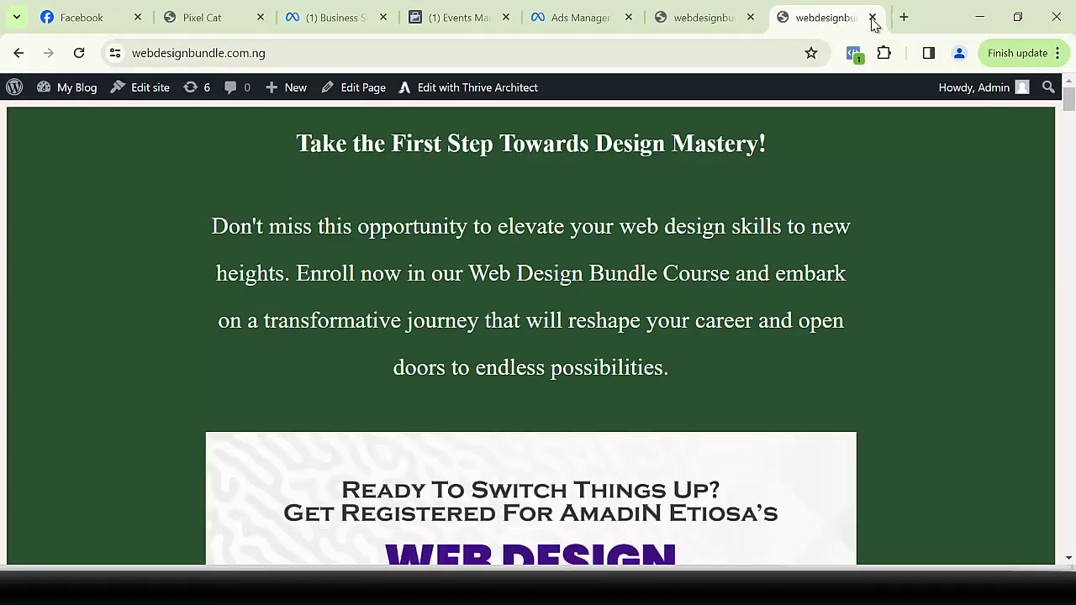
{"action": "left_click", "coordinate": [872, 18]}
{"action": "left_click", "coordinate": [873, 19]}
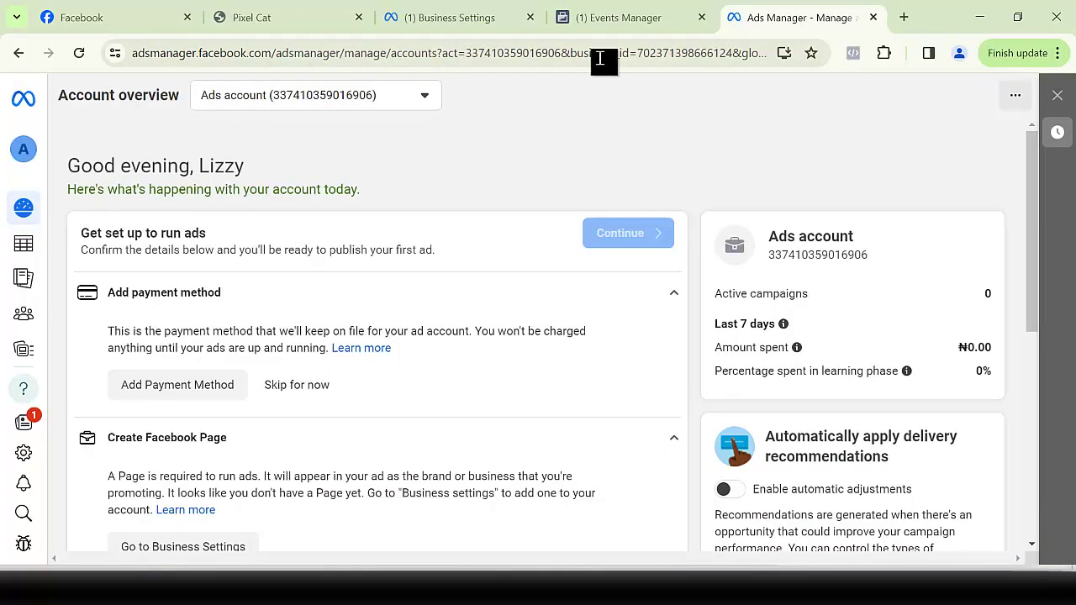
Reload the contact pixel dataset in Events Manager, dismiss the setup improvements announcement and review its event activity
{"action": "left_click", "coordinate": [607, 23]}
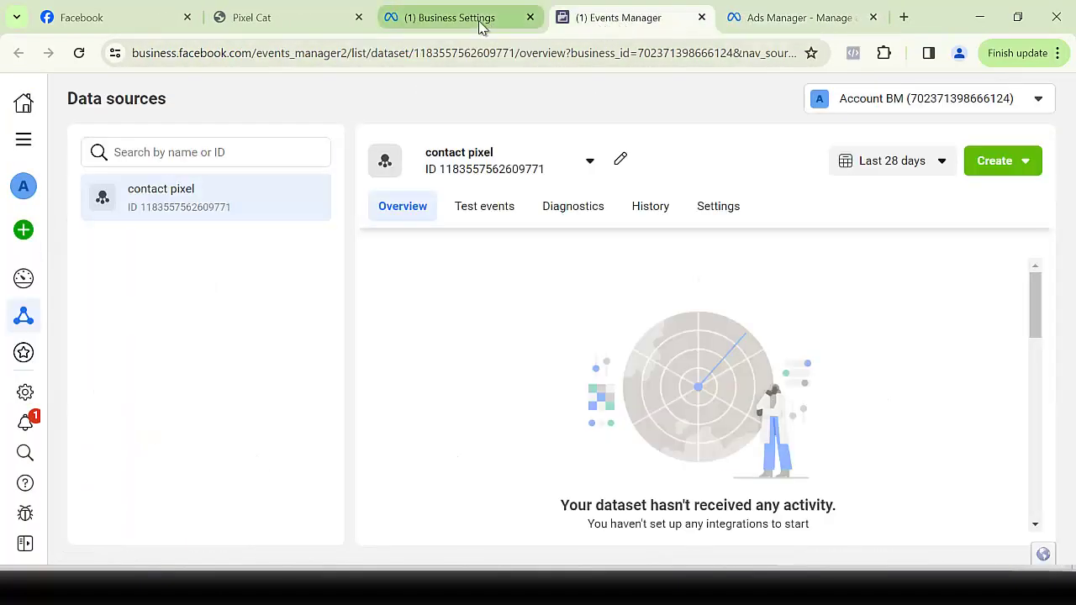
{"action": "left_click", "coordinate": [482, 25]}
{"action": "left_click", "coordinate": [620, 21]}
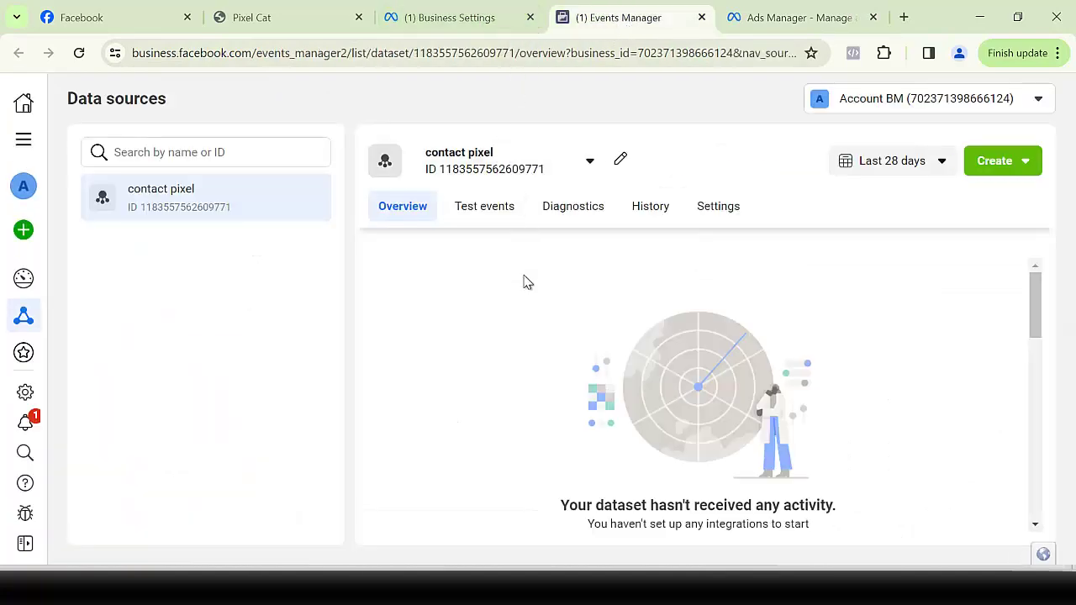
{"action": "left_click", "coordinate": [79, 53]}
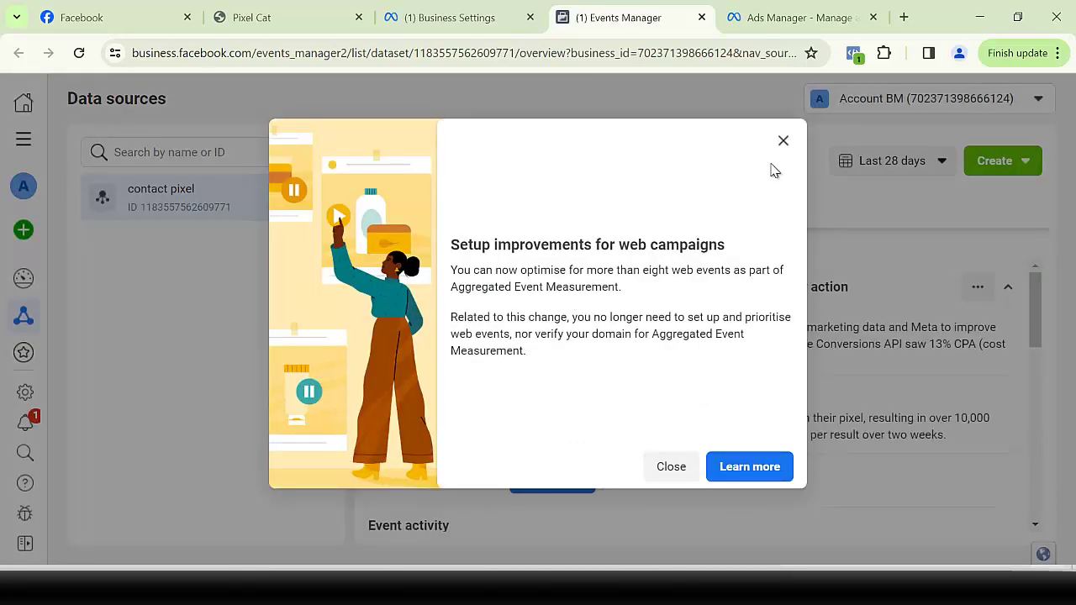
{"action": "left_click", "coordinate": [783, 142]}
{"action": "scroll", "coordinate": [662, 323], "scroll_direction": "down", "scroll_amount": 6}
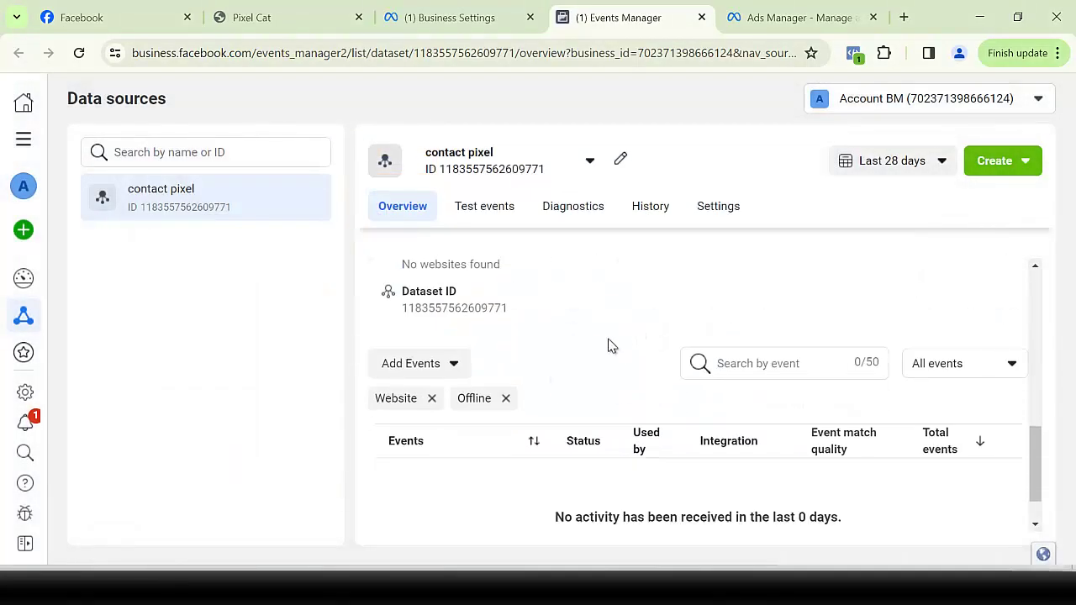
{"action": "scroll", "coordinate": [588, 303], "scroll_direction": "up", "scroll_amount": 3}
{"action": "scroll", "coordinate": [493, 319], "scroll_direction": "up", "scroll_amount": 5}
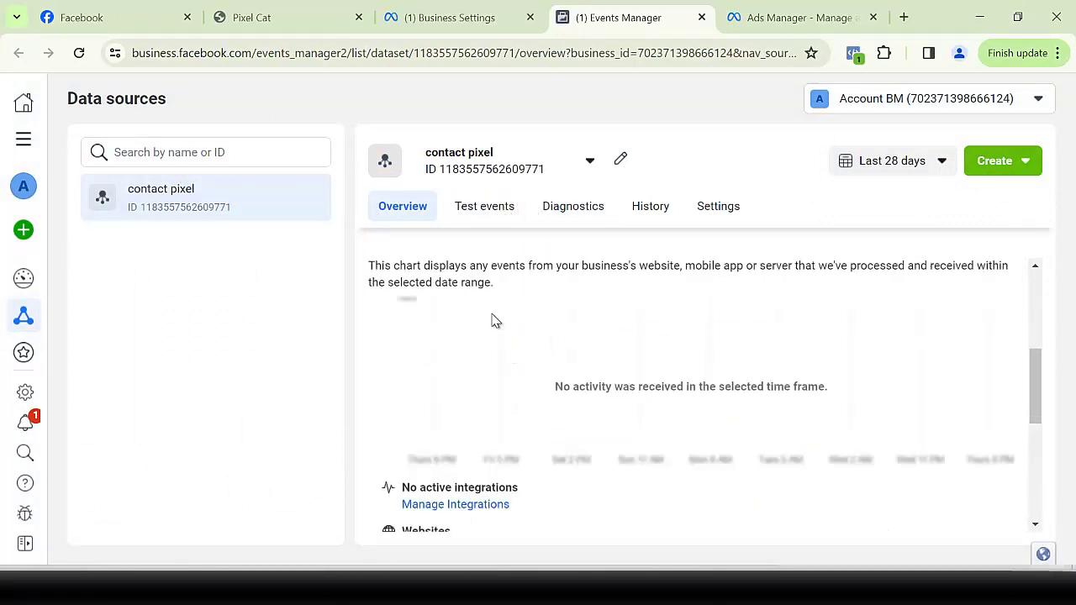
Open the contact pixel's test events and expand the check that the website's events are set up correctly
{"action": "left_click", "coordinate": [484, 209]}
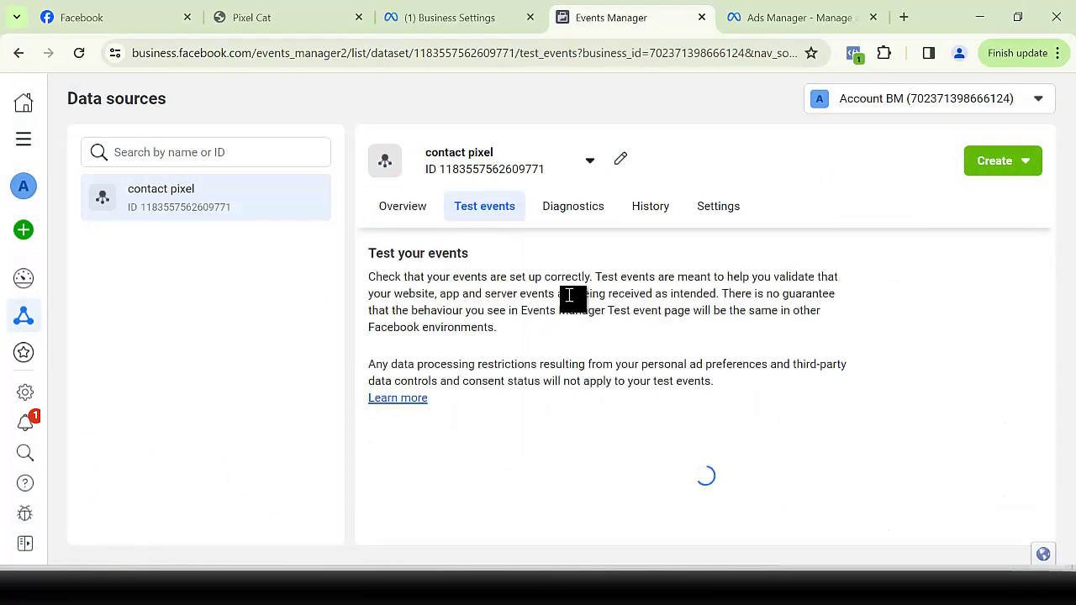
{"action": "scroll", "coordinate": [555, 409], "scroll_direction": "down", "scroll_amount": 1}
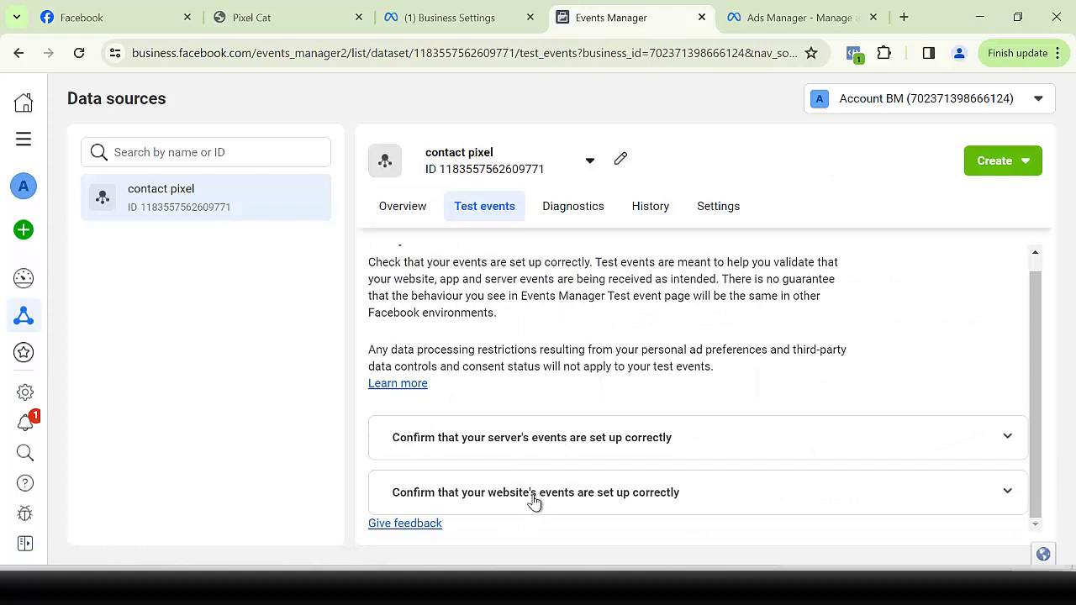
{"action": "left_click", "coordinate": [502, 496]}
{"action": "scroll", "coordinate": [505, 479], "scroll_direction": "down", "scroll_amount": 2}
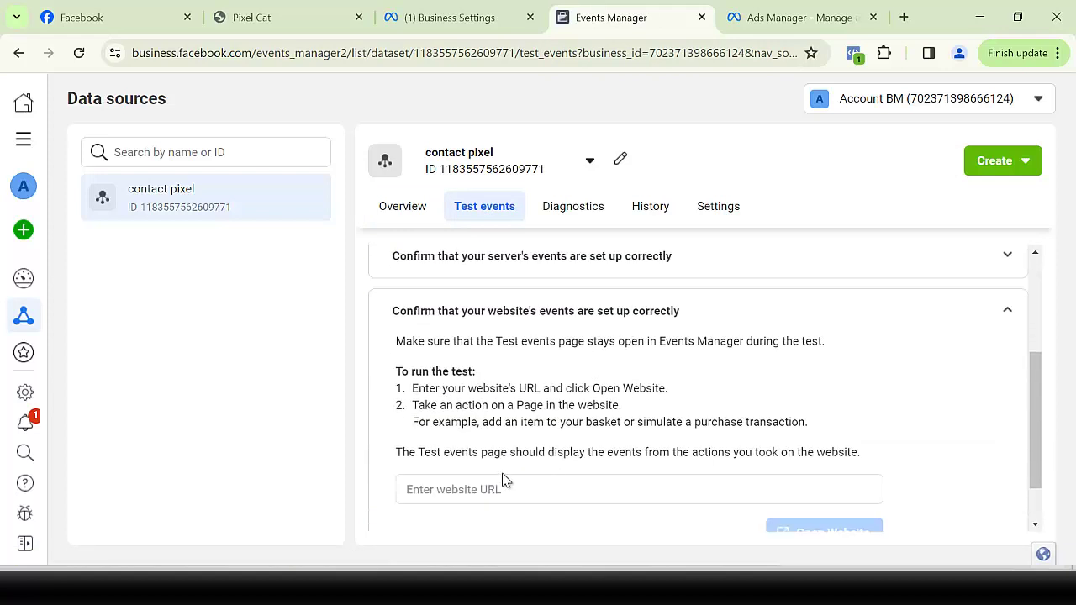
{"action": "scroll", "coordinate": [491, 464], "scroll_direction": "up", "scroll_amount": 1}
{"action": "scroll", "coordinate": [494, 496], "scroll_direction": "down", "scroll_amount": 2}
{"action": "left_click", "coordinate": [505, 431]}
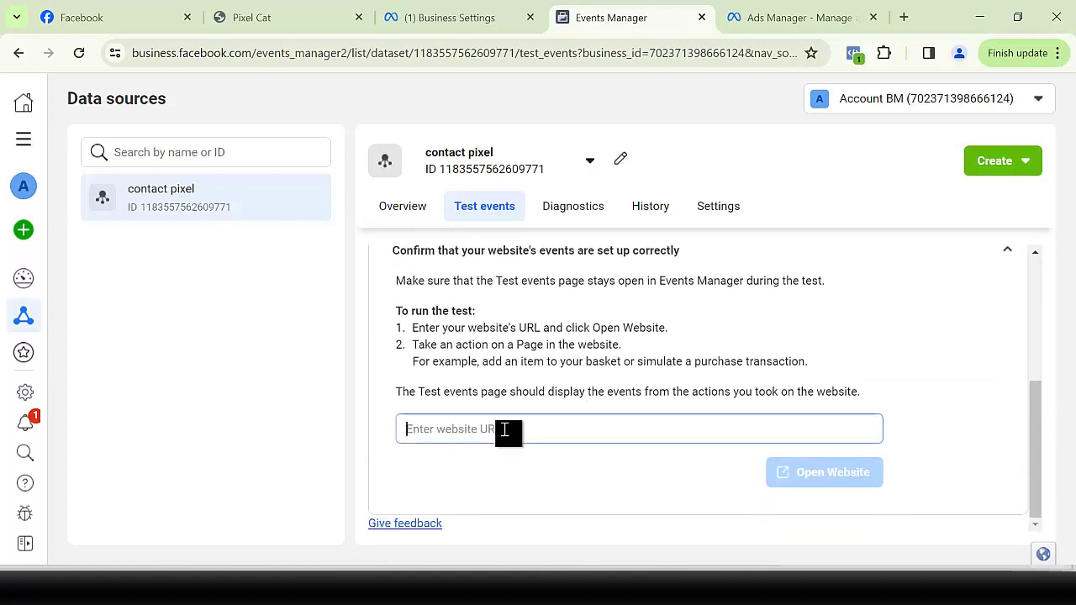
{"action": "type", "text": "http://webdesignbundle.com.ng/"}
{"action": "left_click", "coordinate": [810, 472]}
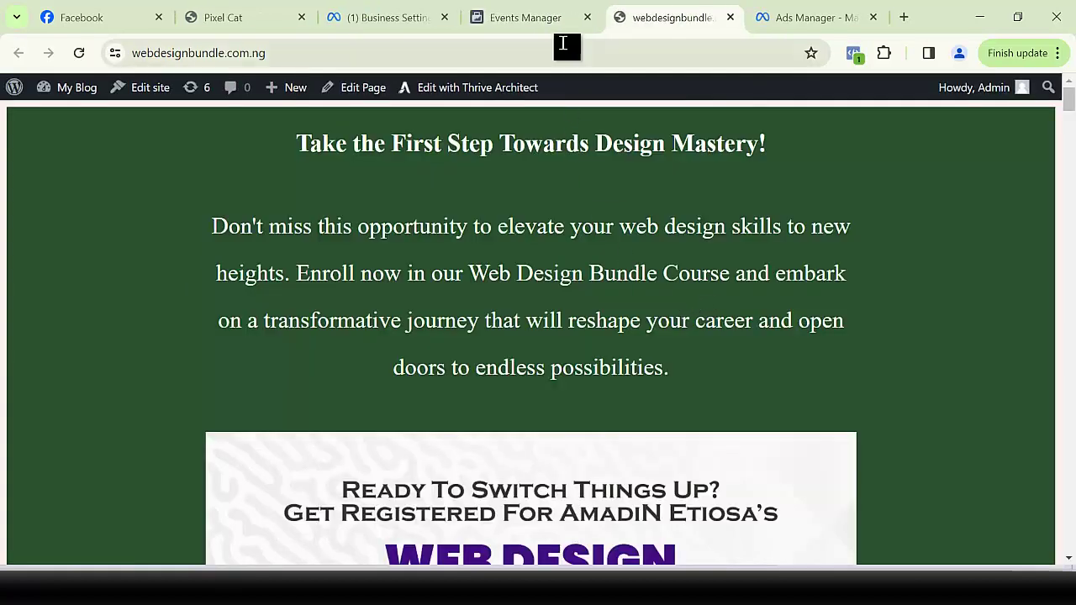
{"action": "left_click", "coordinate": [548, 29]}
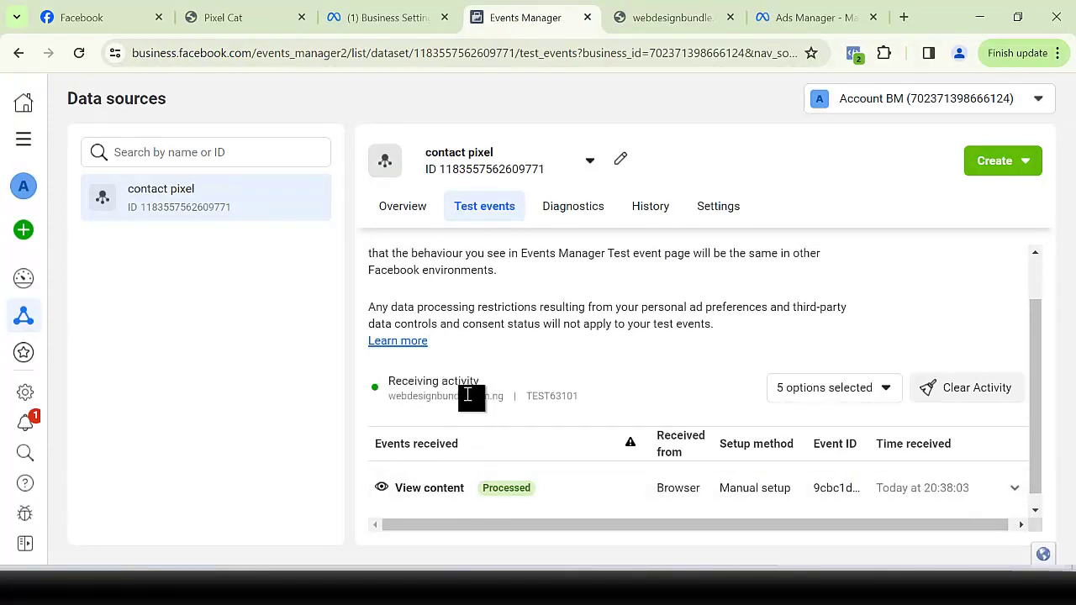
{"action": "scroll", "coordinate": [471, 378], "scroll_direction": "up", "scroll_amount": 2}
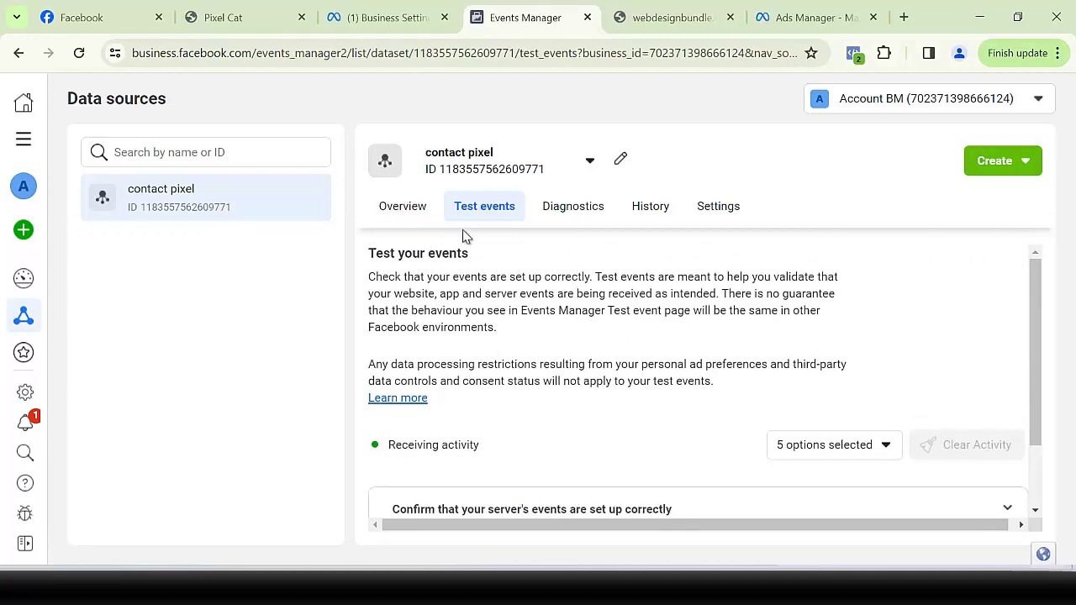
Open the contact pixel's overview and examine its event activity, integrations, connected websites and events list
{"action": "left_click", "coordinate": [393, 212]}
{"action": "scroll", "coordinate": [454, 370], "scroll_direction": "down", "scroll_amount": 3}
{"action": "scroll", "coordinate": [454, 387], "scroll_direction": "down", "scroll_amount": 4}
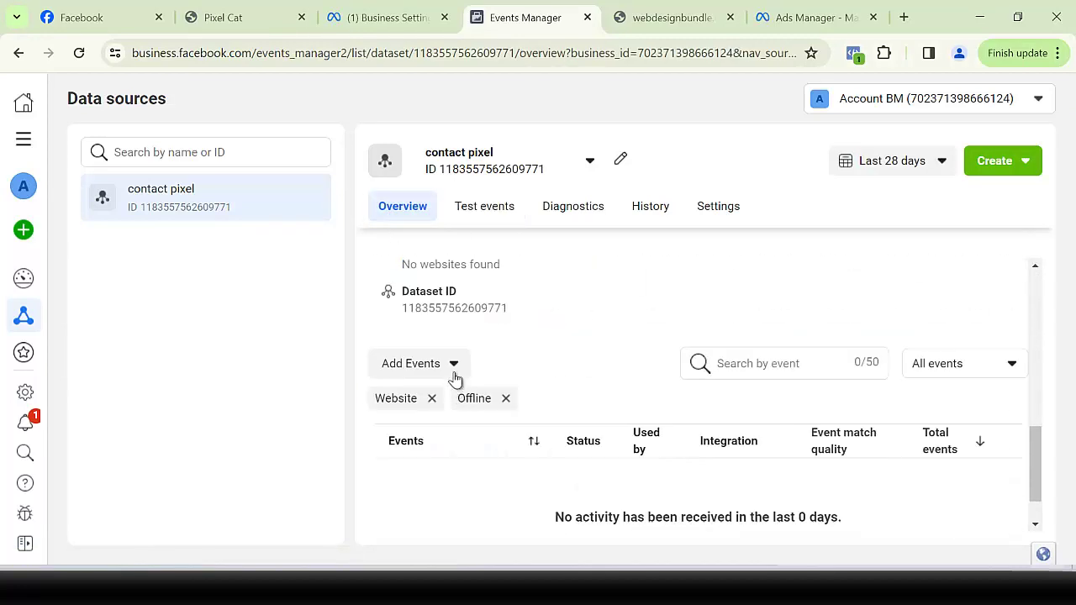
{"action": "scroll", "coordinate": [481, 362], "scroll_direction": "up", "scroll_amount": 2}
{"action": "scroll", "coordinate": [479, 391], "scroll_direction": "down", "scroll_amount": 2}
{"action": "scroll", "coordinate": [484, 353], "scroll_direction": "up", "scroll_amount": 1}
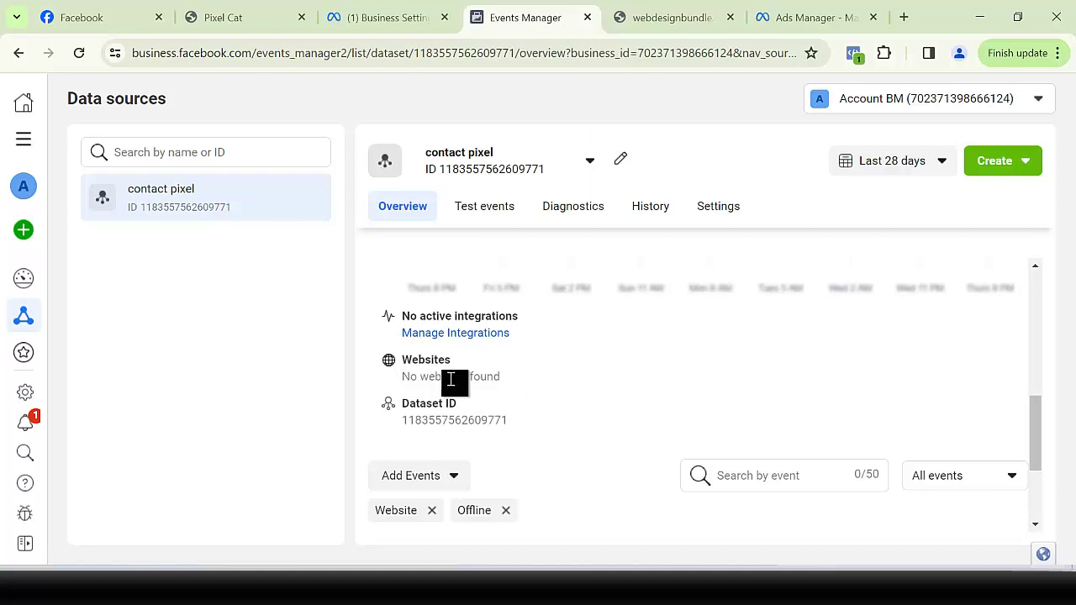
{"action": "scroll", "coordinate": [654, 378], "scroll_direction": "up", "scroll_amount": 5}
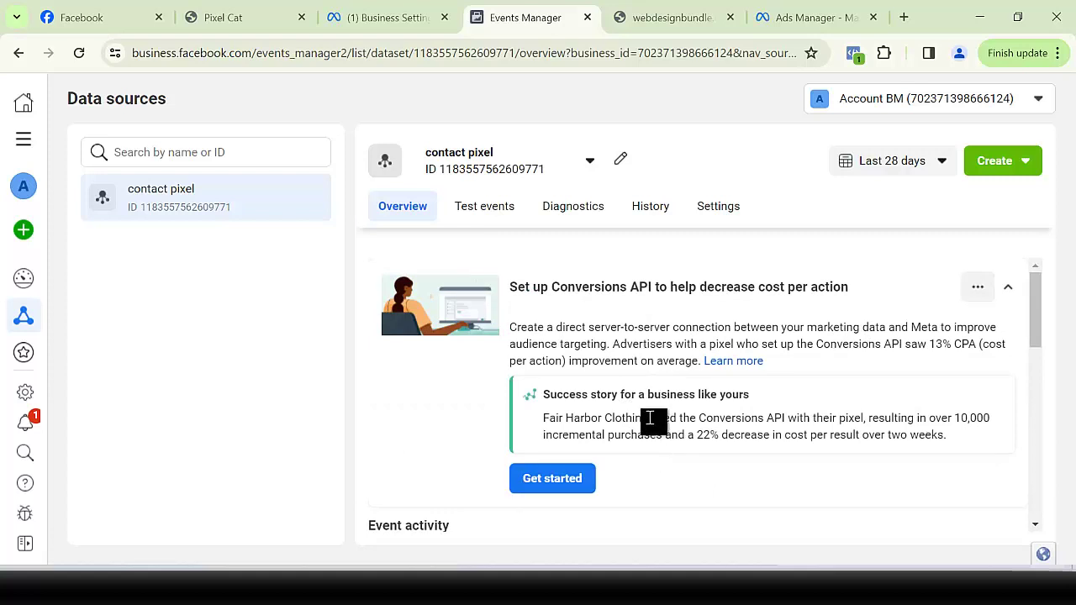
{"action": "scroll", "coordinate": [651, 418], "scroll_direction": "down", "scroll_amount": 5}
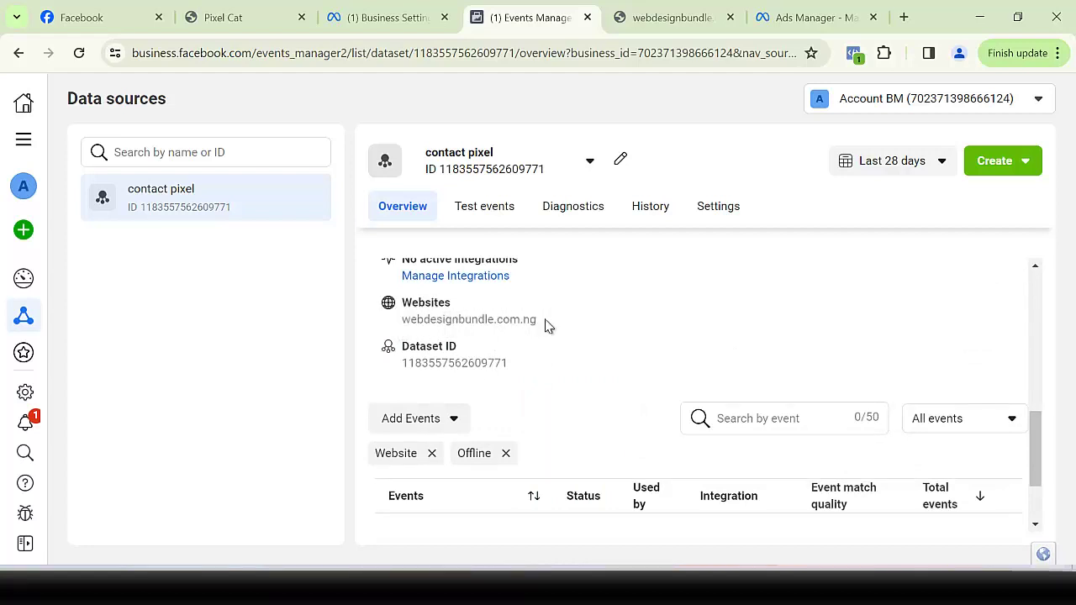
{"action": "scroll", "coordinate": [522, 340], "scroll_direction": "down", "scroll_amount": 2}
{"action": "scroll", "coordinate": [563, 352], "scroll_direction": "up", "scroll_amount": 10}
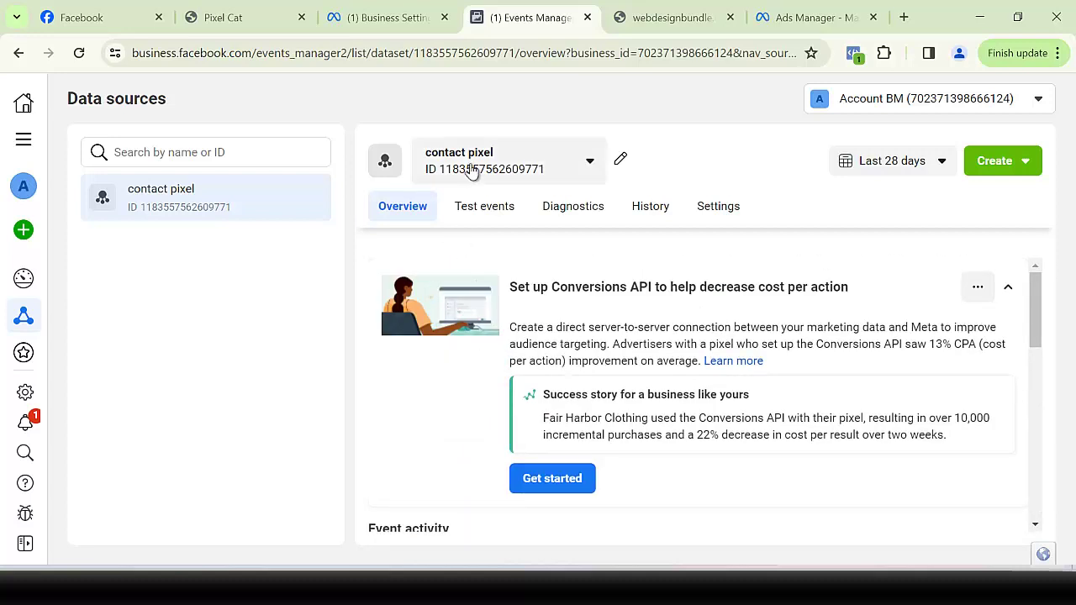
{"action": "scroll", "coordinate": [496, 362], "scroll_direction": "down", "scroll_amount": 5}
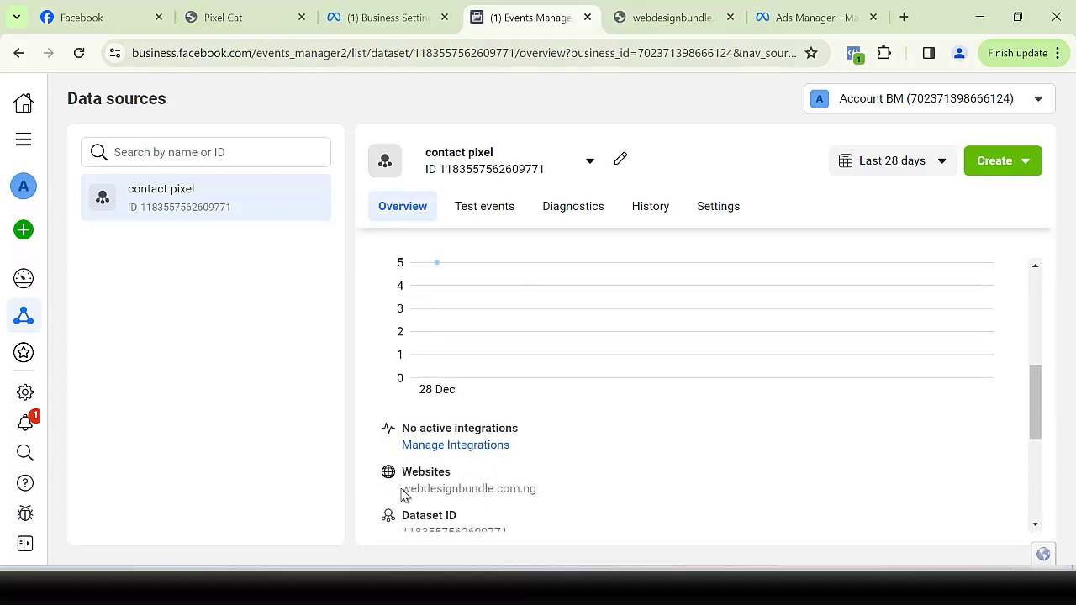
{"action": "scroll", "coordinate": [548, 452], "scroll_direction": "up", "scroll_amount": 3}
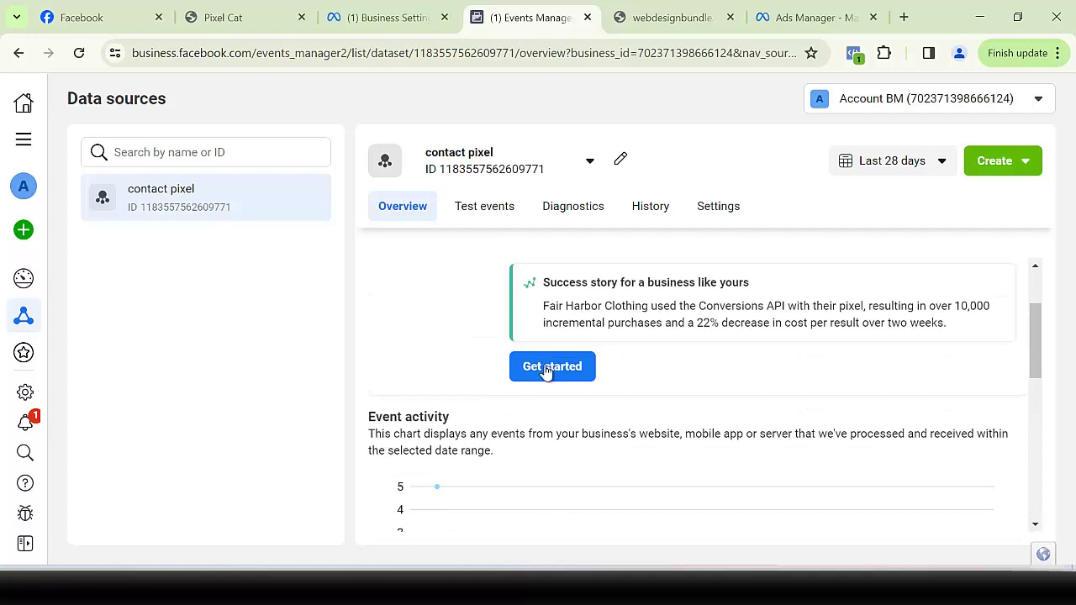
Switch to Ads Manager and review the account overview's setup tasks for running ads, including the payment method and Facebook Page
{"action": "left_click", "coordinate": [385, 18]}
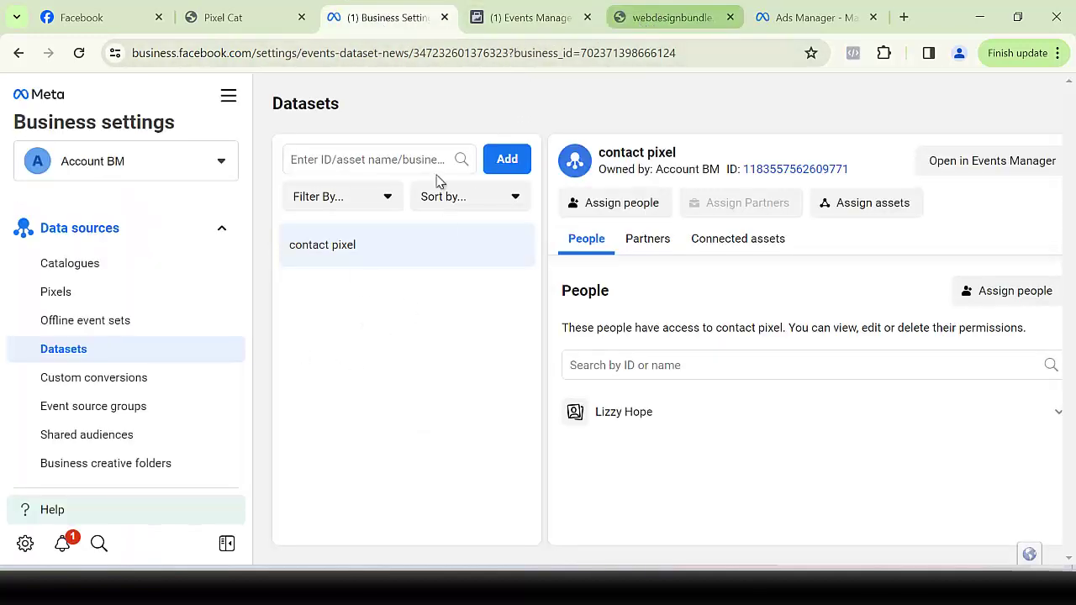
{"action": "left_click", "coordinate": [670, 18]}
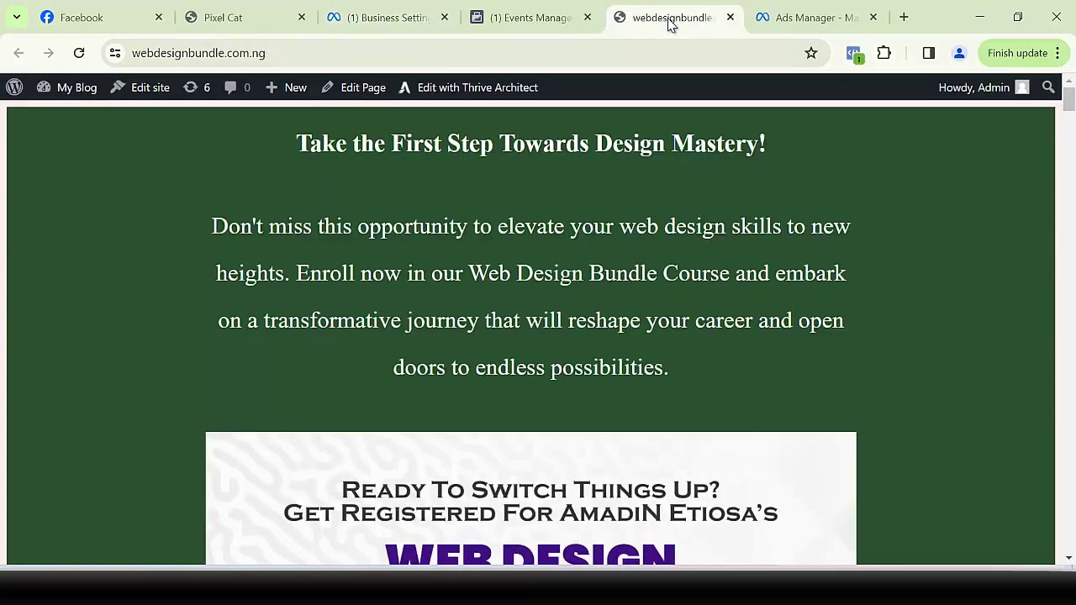
{"action": "left_click", "coordinate": [792, 15]}
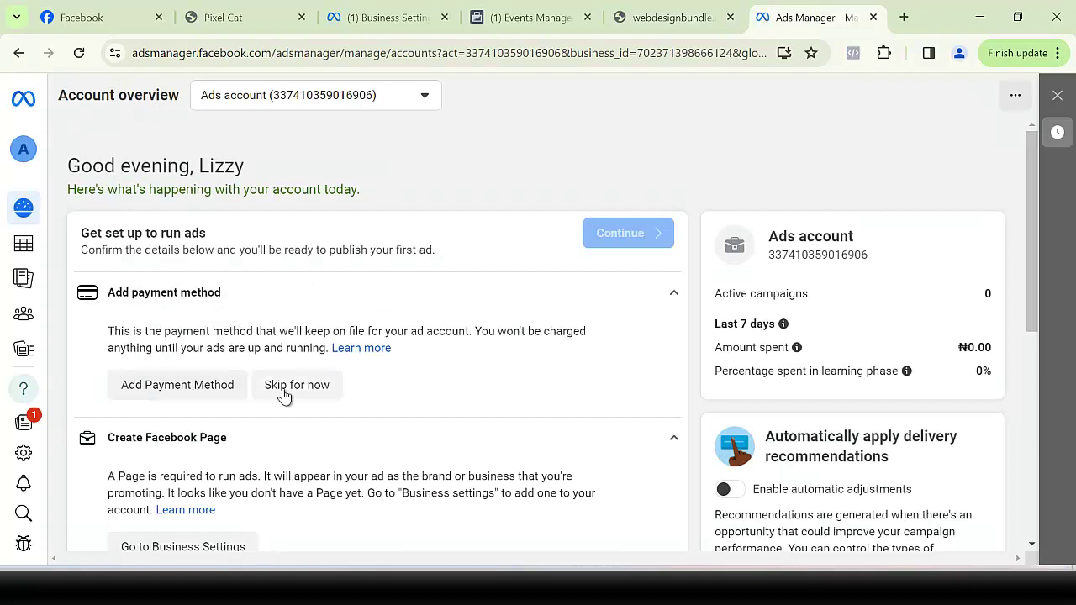
{"action": "scroll", "coordinate": [281, 392], "scroll_direction": "down", "scroll_amount": 2}
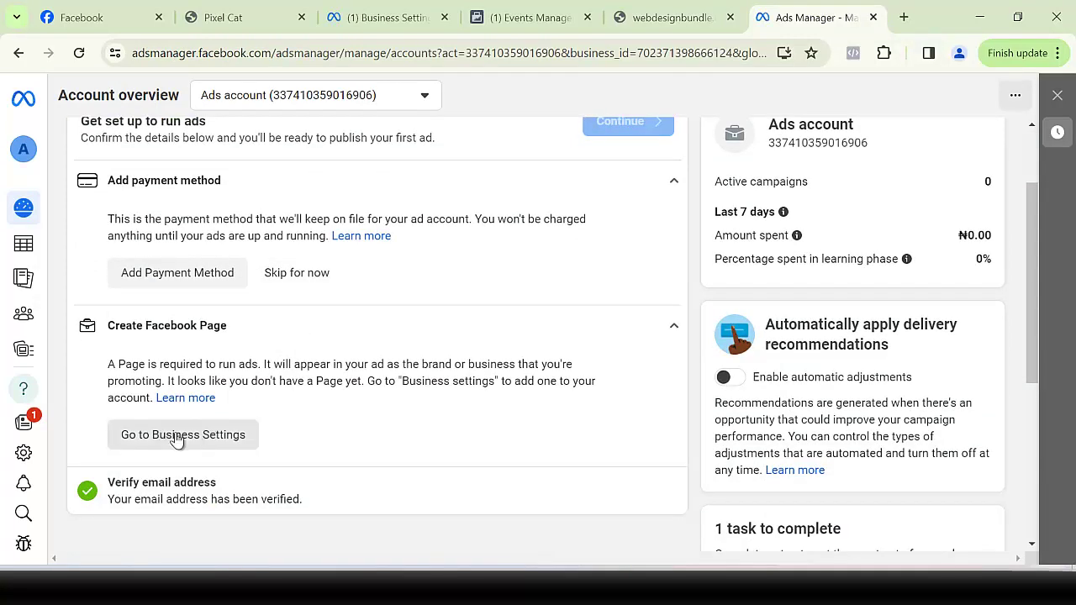